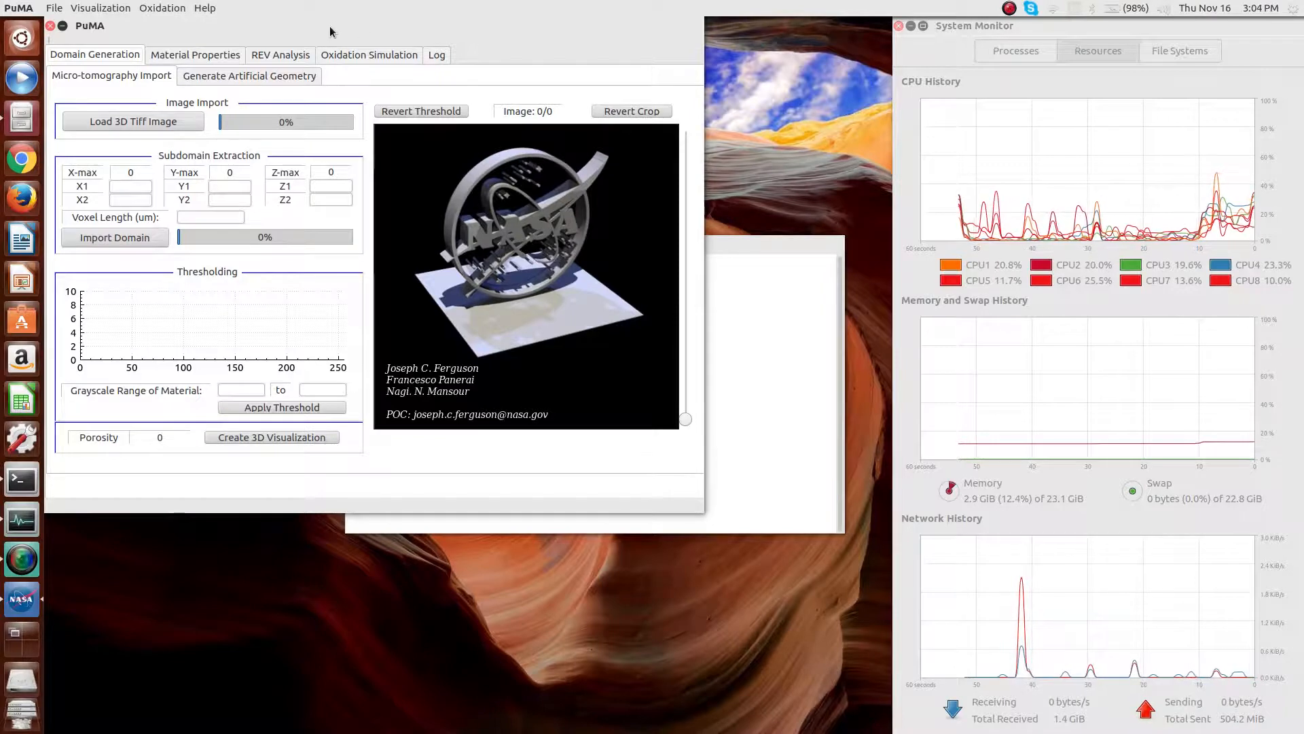
Step: Open the Cylinder section of the artificial geometry generator
left_click_drag(329, 26, 492, 139)
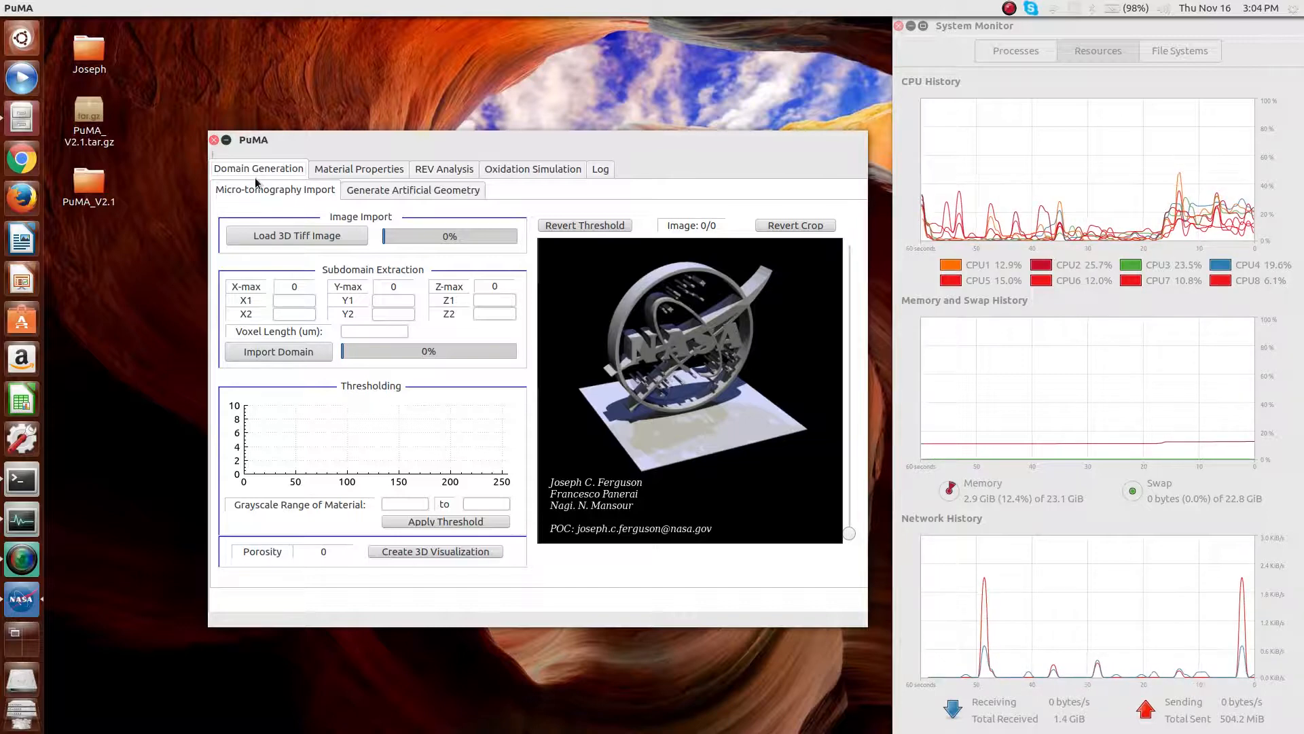
left_click(372, 190)
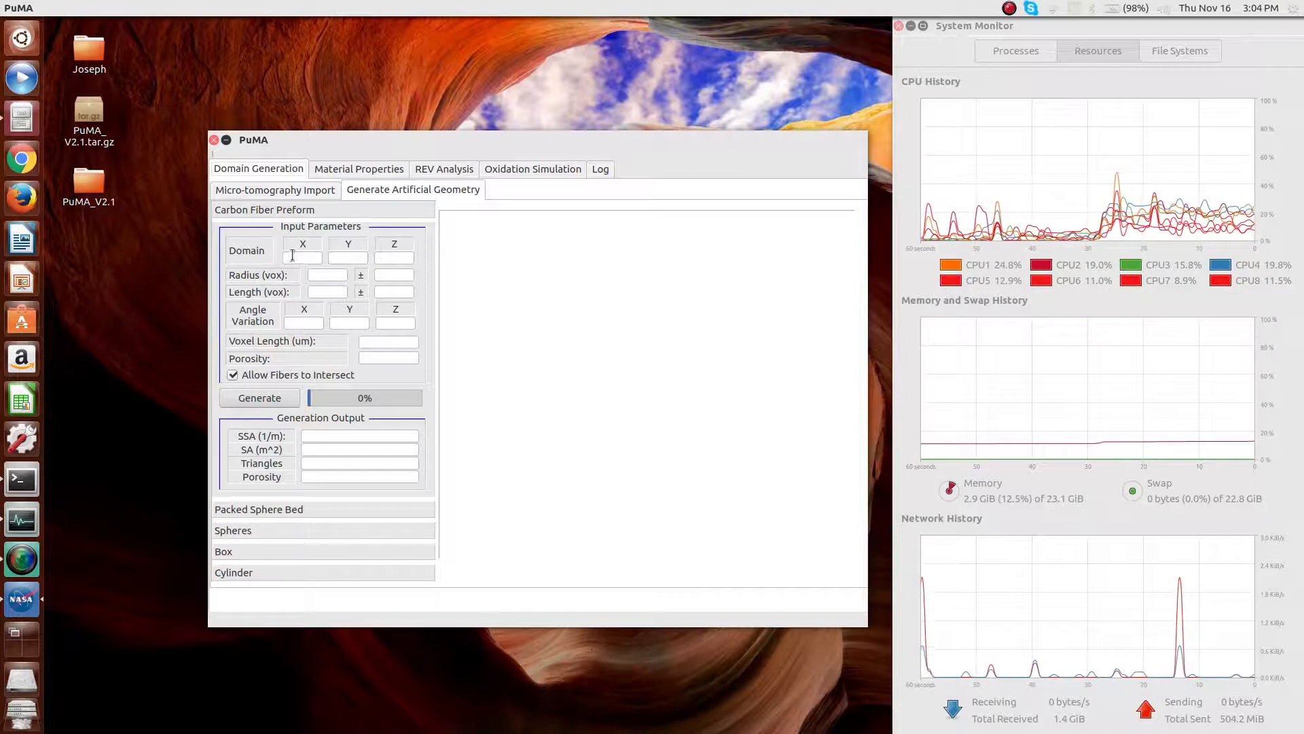
left_click(293, 571)
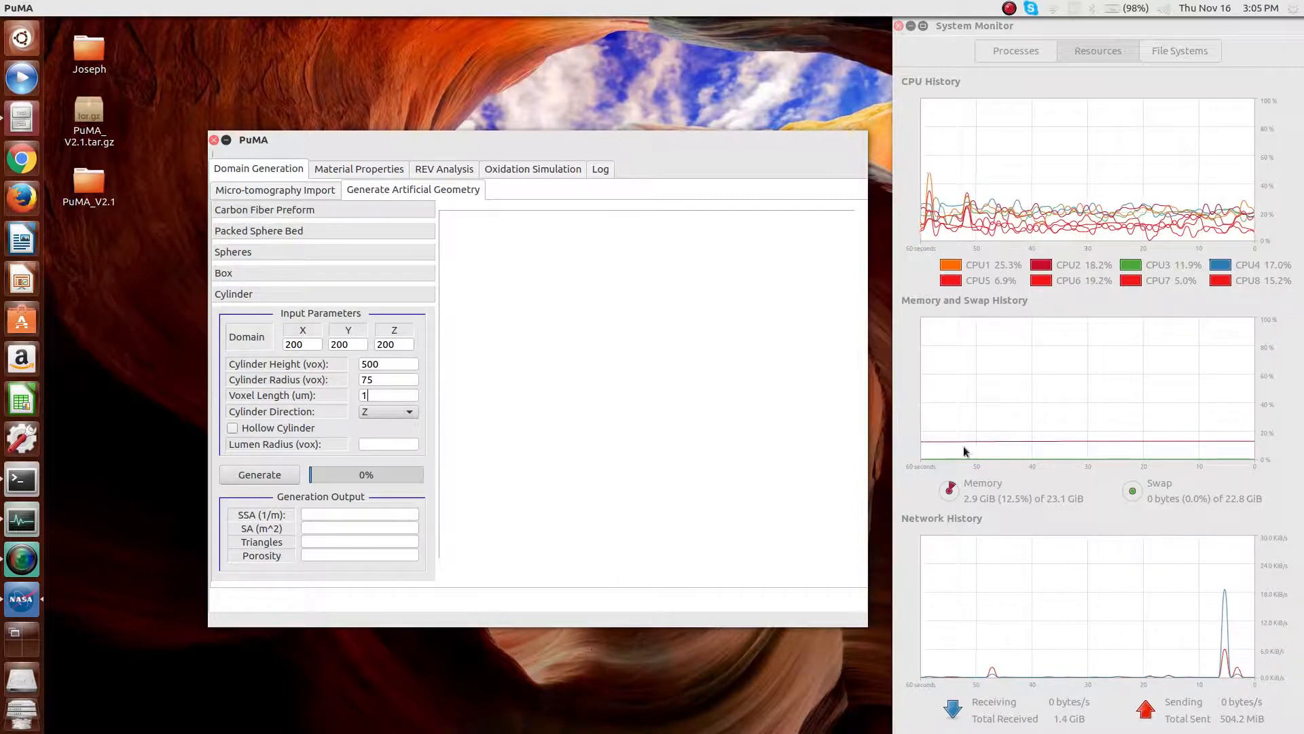
Step: Generate a hollow Z-direction cylinder, height 500, radius 75, lumen radius 25 voxels, in a 200×200×200 domain
left_click(372, 411)
left_click(373, 413)
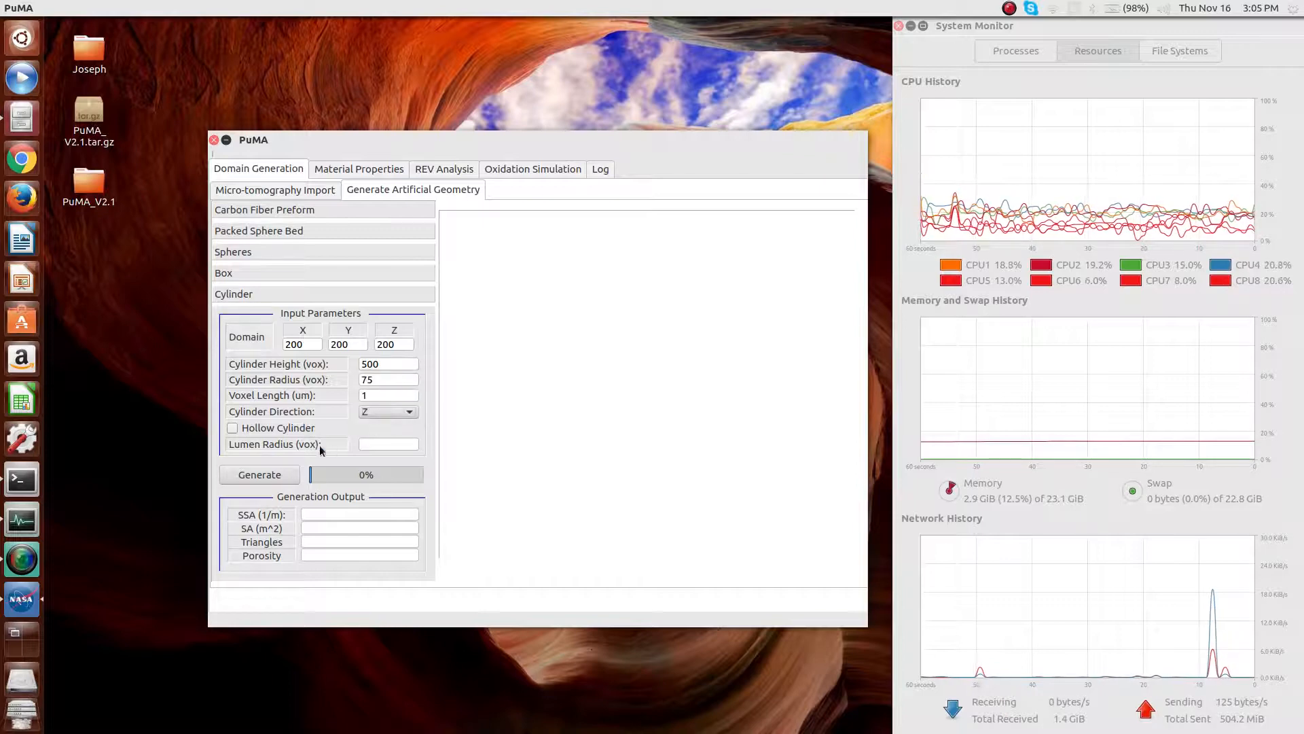
left_click(258, 426)
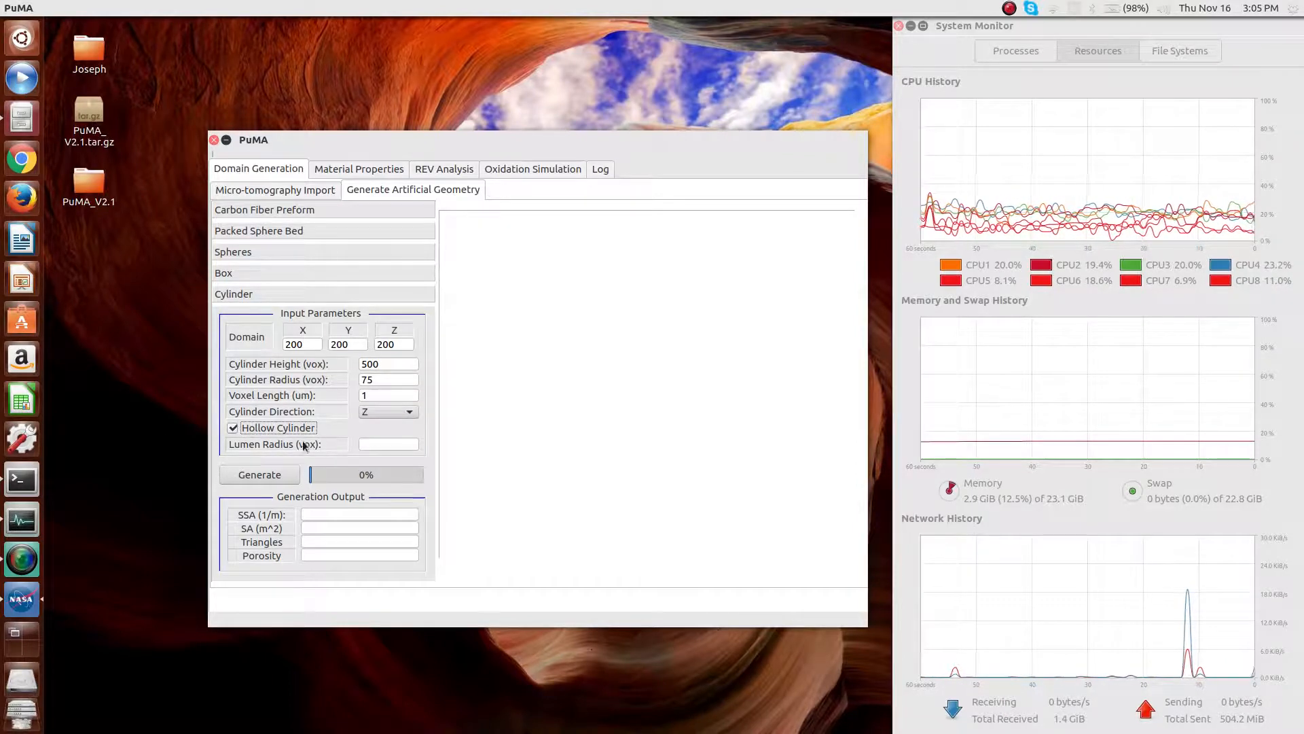
left_click(389, 446)
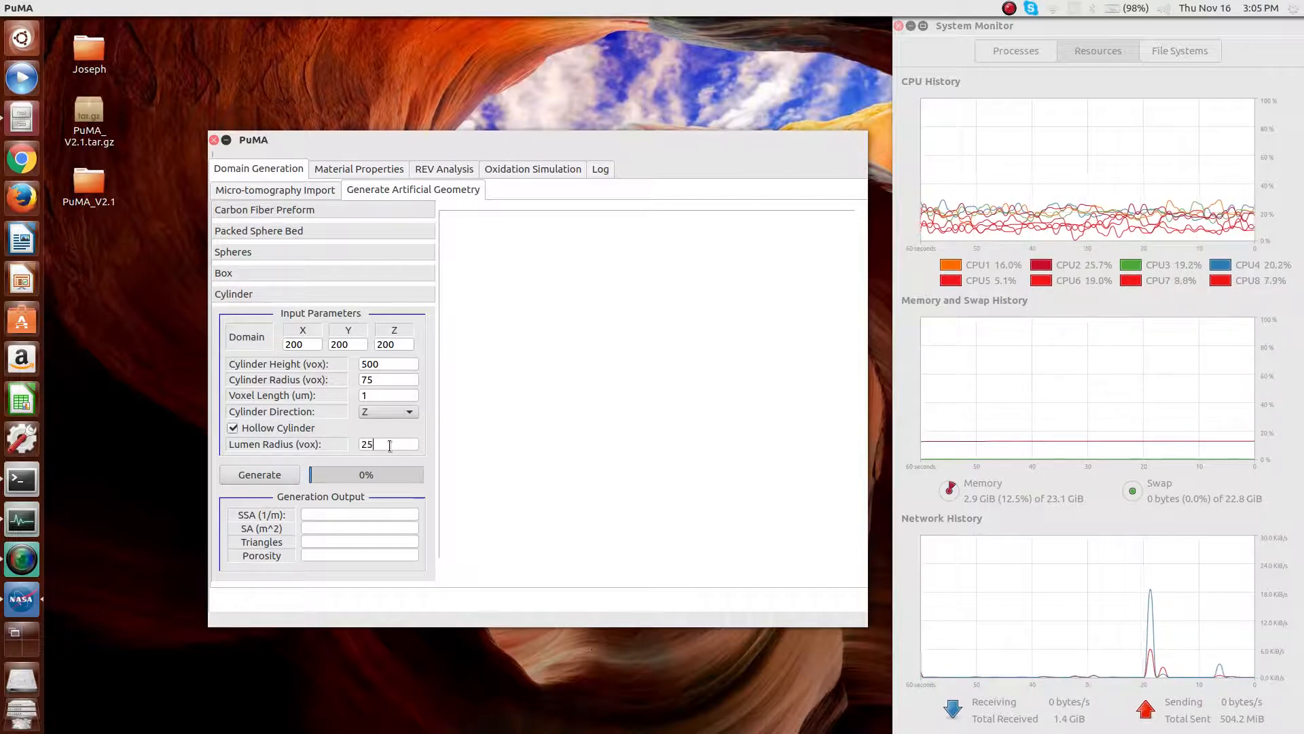
left_click(260, 475)
left_click_drag(695, 324, 690, 446)
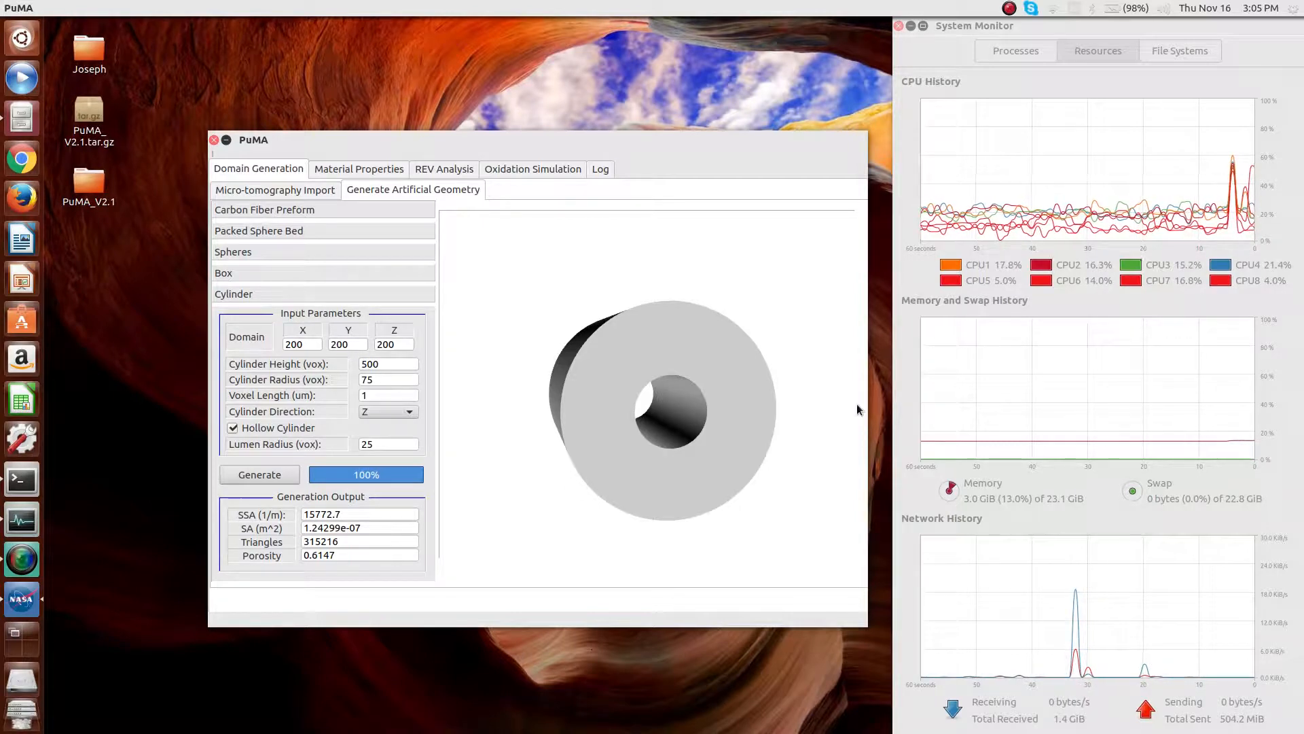
left_click_drag(802, 400, 725, 418)
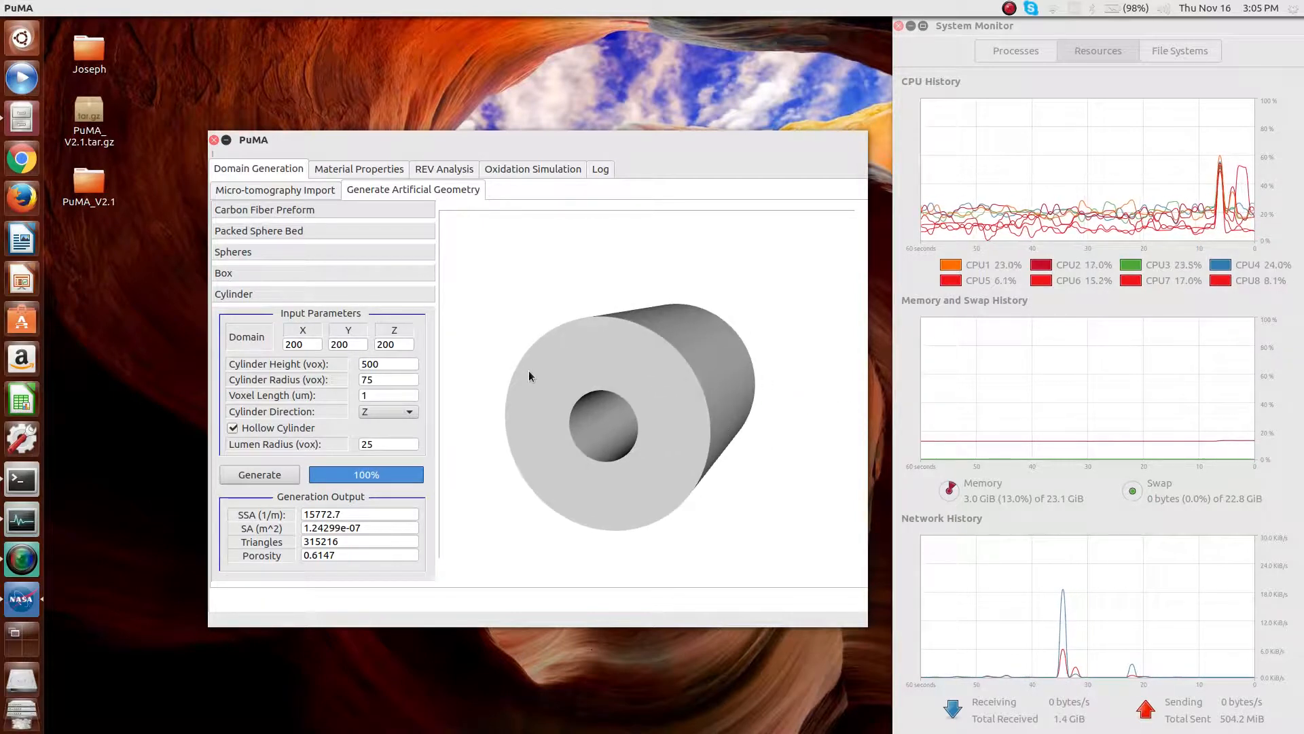
left_click_drag(596, 364, 322, 402)
Step: Set the cylinder radius to 500 voxels and regenerate the cylinder
double_click(384, 382)
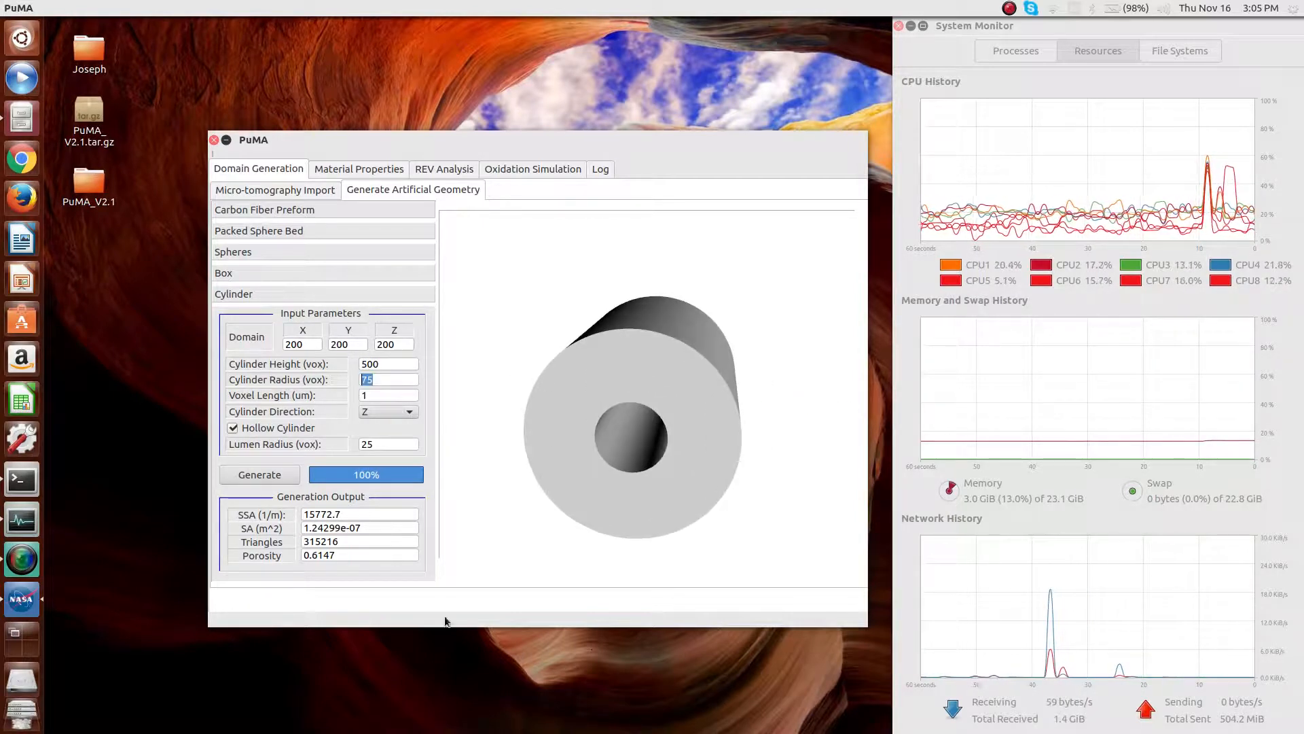
double_click(374, 379)
left_click(262, 475)
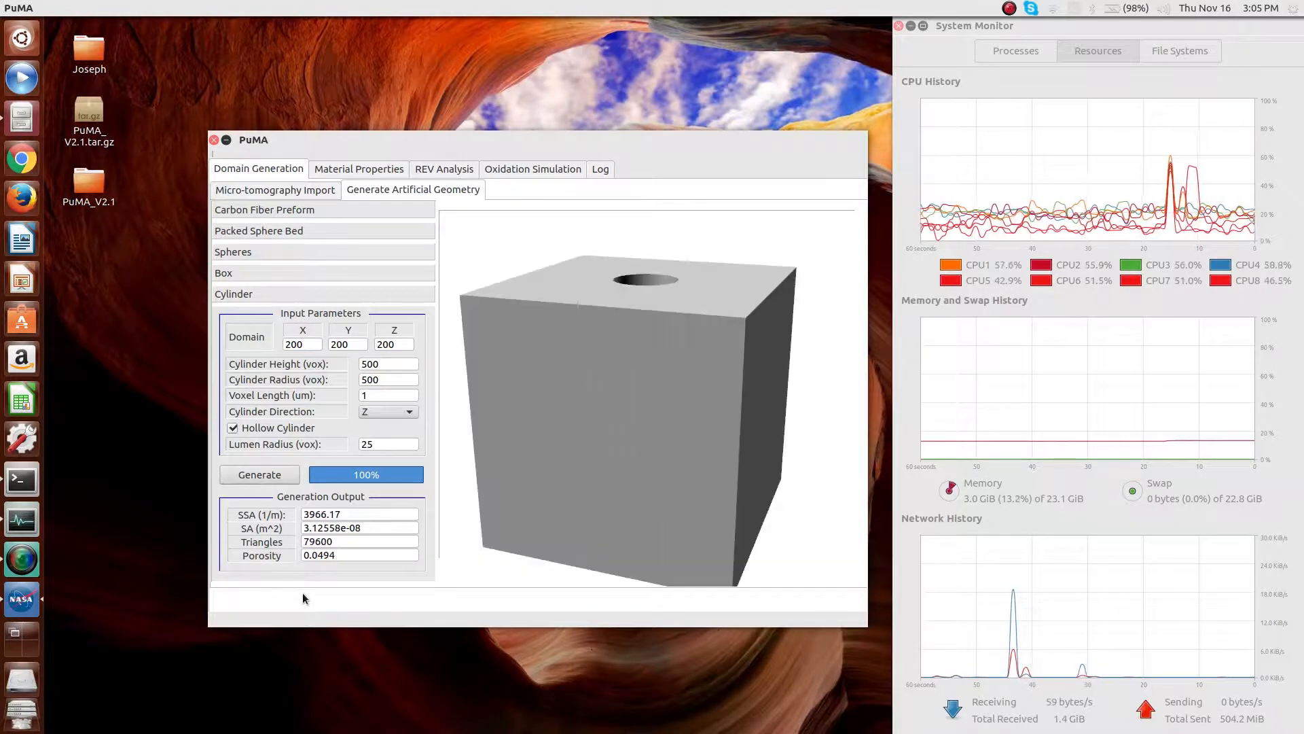
left_click_drag(630, 284, 671, 455)
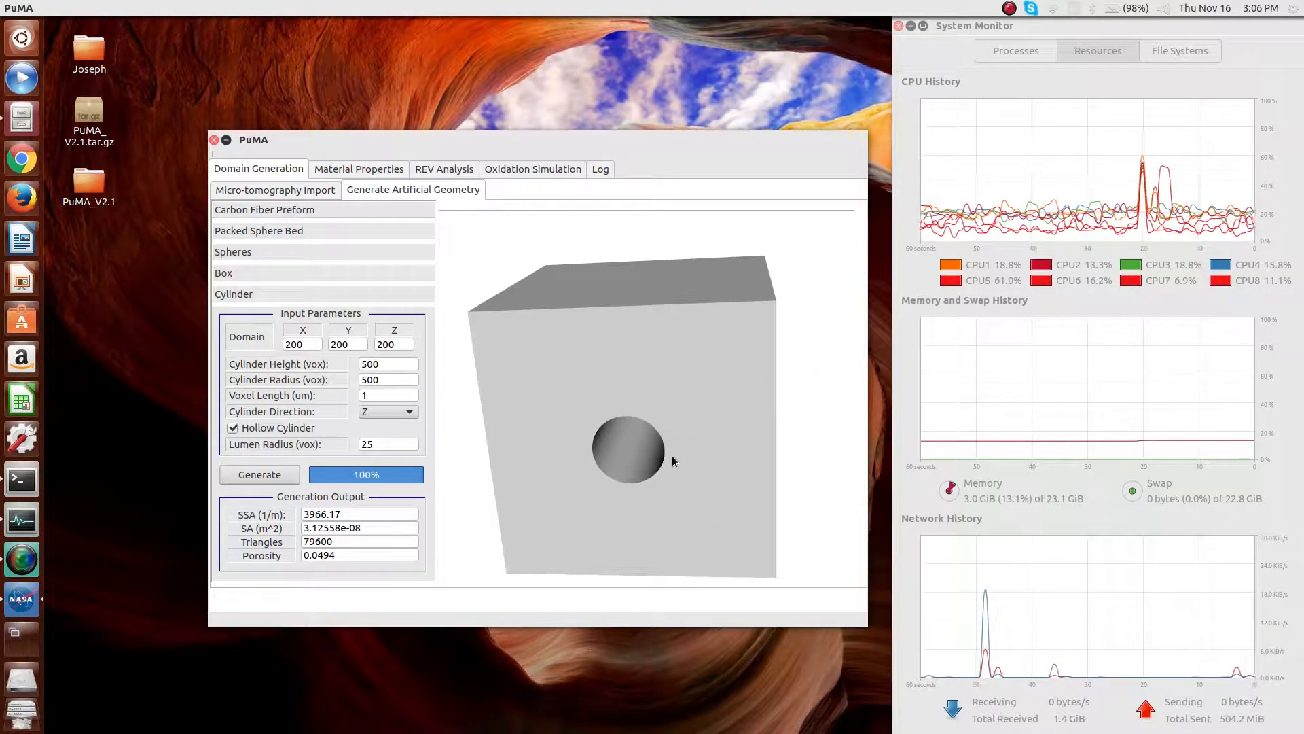
Step: Open the Box section and set its domain to 200 × 200 × 200 voxels
left_click(246, 272)
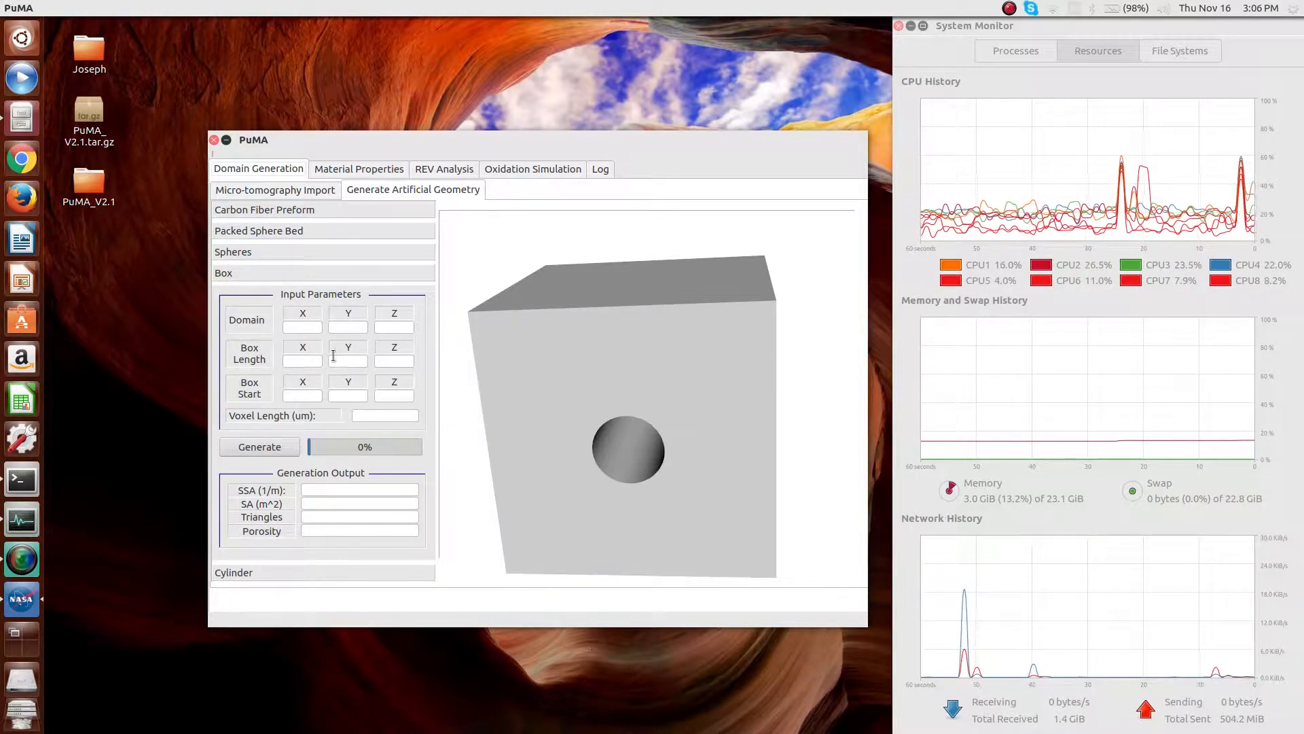
left_click(303, 327)
type("200")
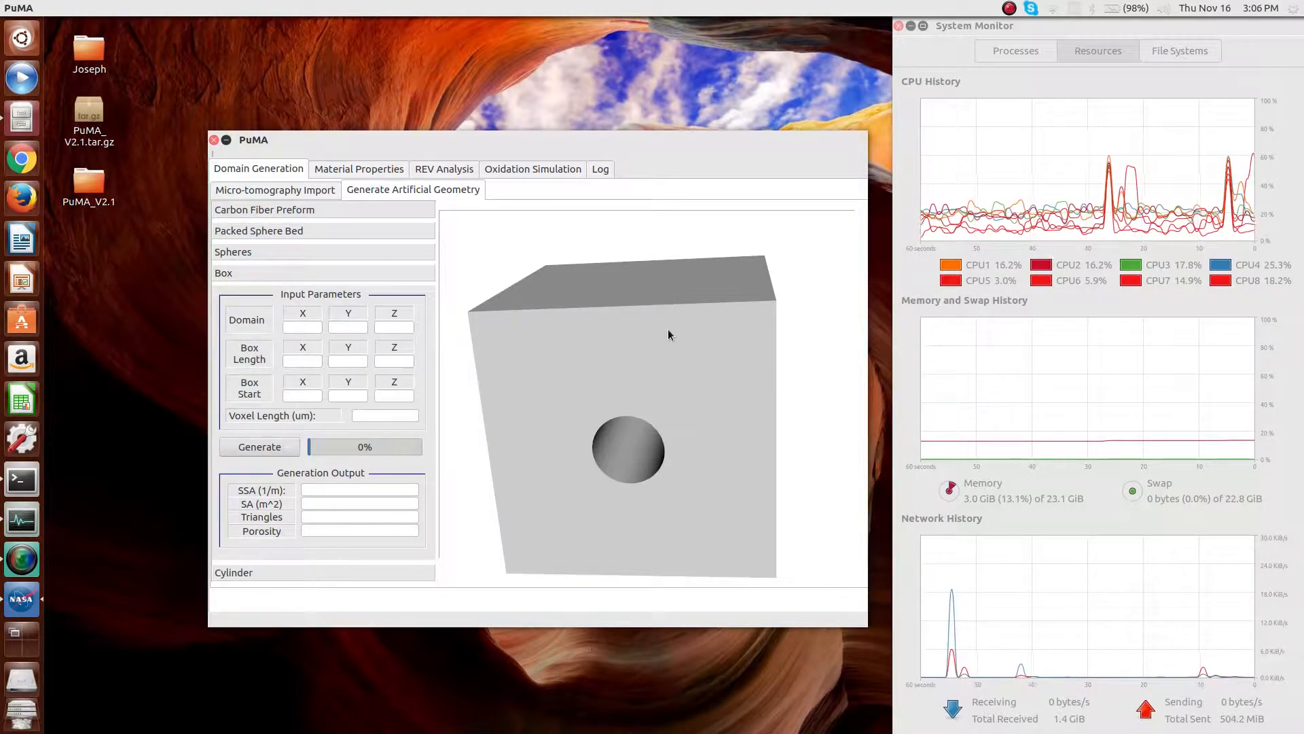
key("Tab")
type("200")
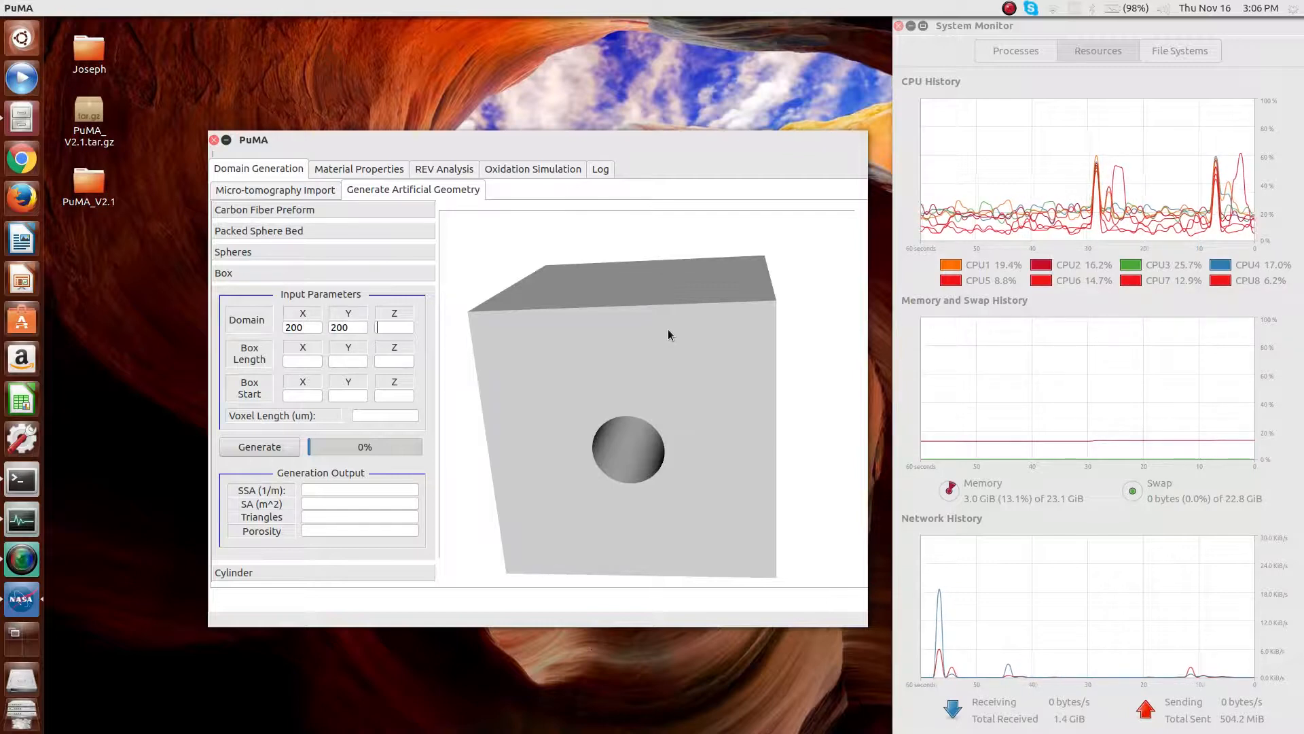
key("Tab")
type("200")
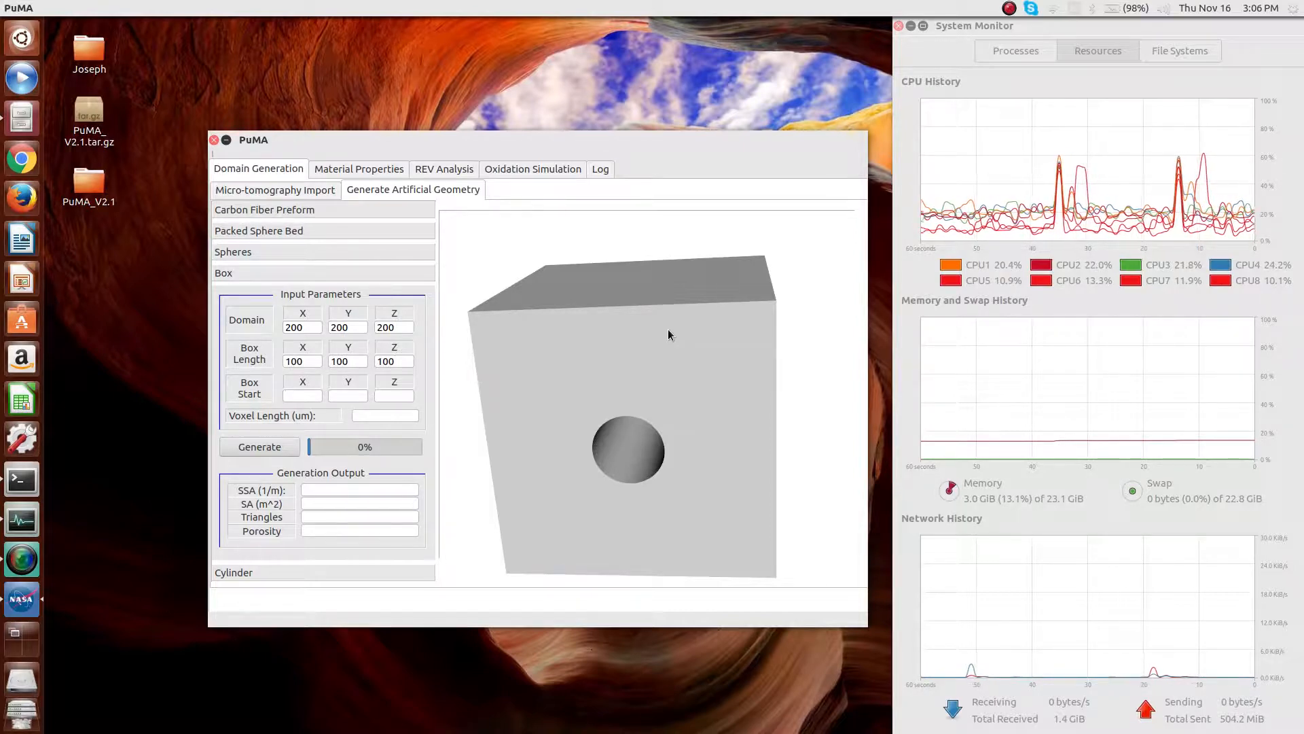
Step: Set the box length to 100, start to 50 on each axis, voxel length 1 µm, and generate the box
key("Tab")
type("50")
key("Tab")
type("50")
key("Tab")
type("50")
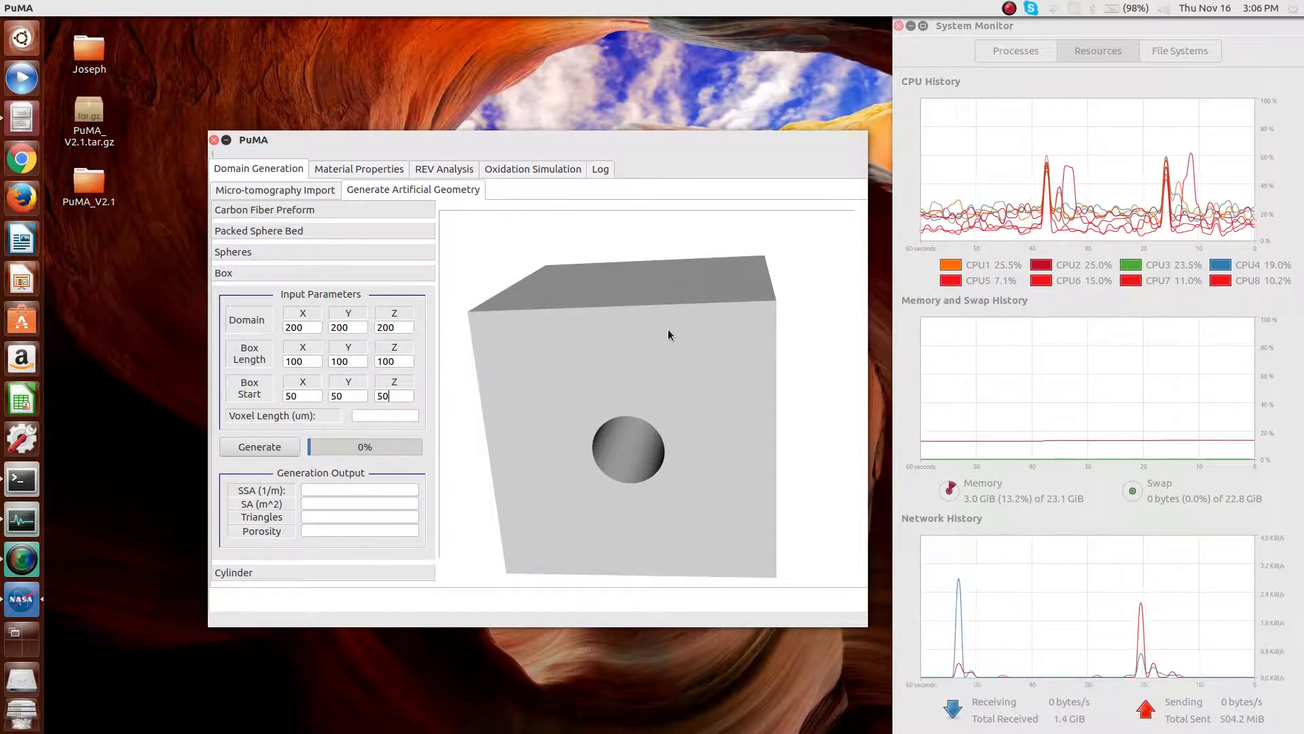
key("Tab")
type("1")
left_click(261, 447)
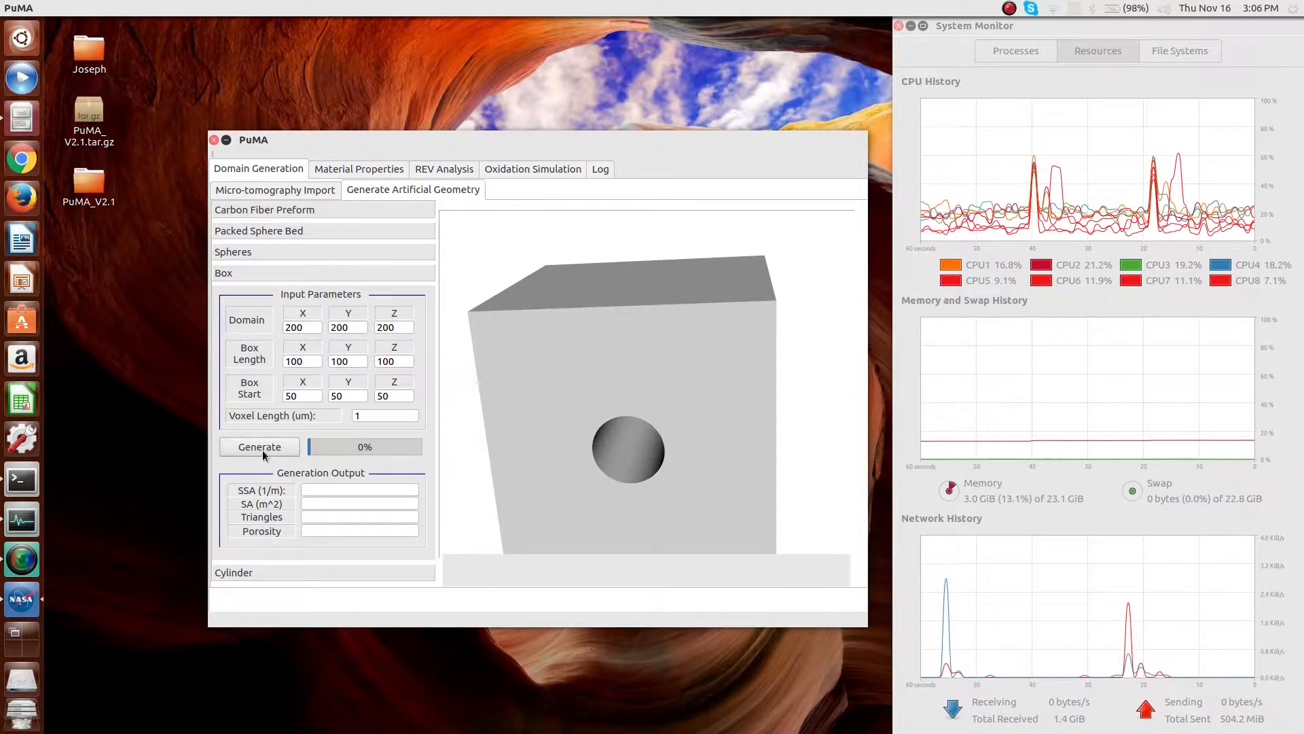
left_click_drag(760, 408, 660, 419)
Step: Generate a 3D visualization of the box geometry
left_click(104, 8)
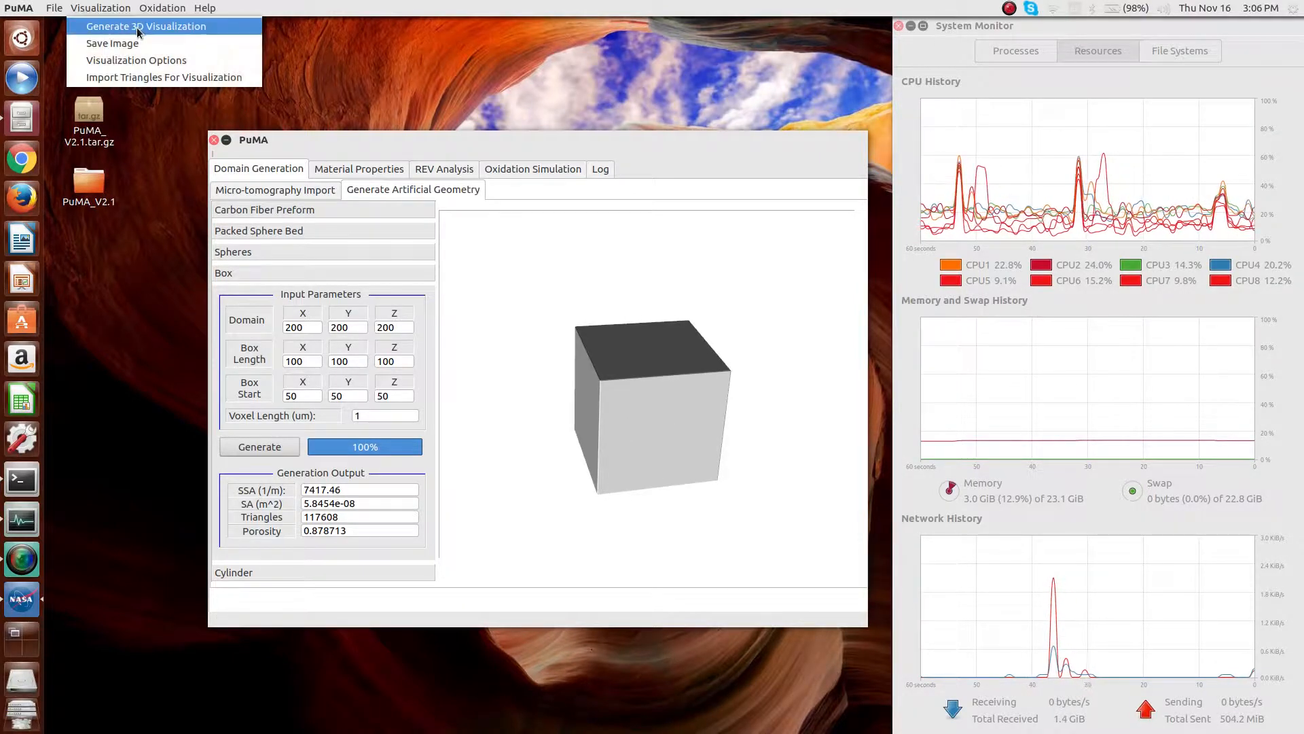
left_click(138, 26)
left_click_drag(284, 42, 929, 37)
left_click_drag(1081, 470, 1012, 462)
left_click(705, 30)
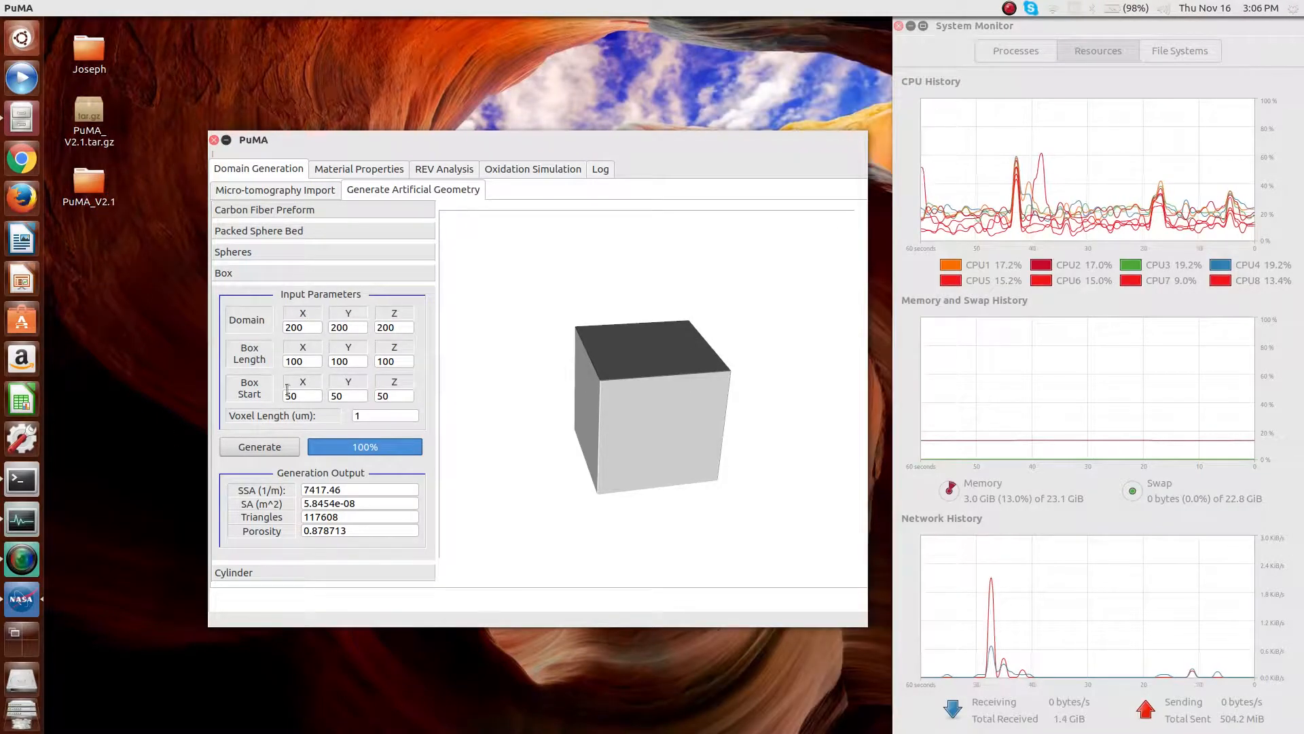
Step: Open the Spheres section and set its domain to 200 × 200 × 200 voxels
left_click(262, 255)
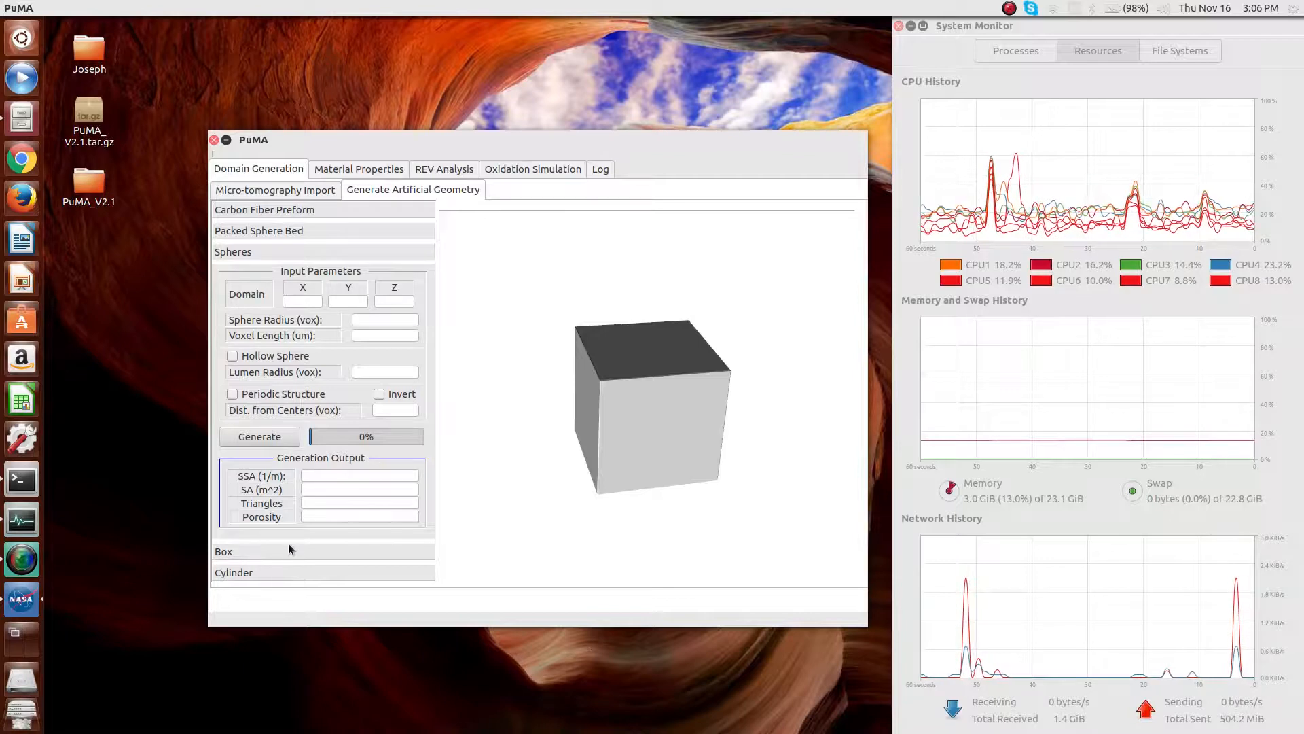
type("200")
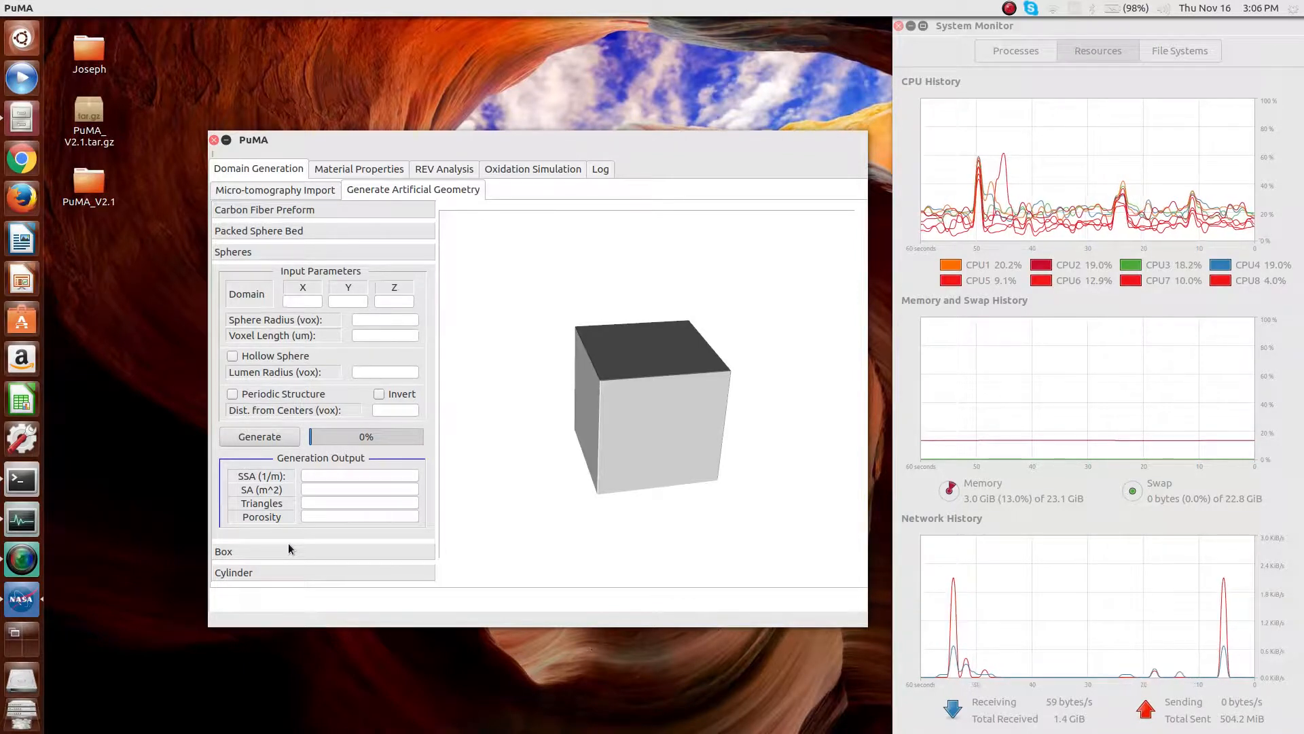
key("Tab")
type("200")
key("Tab")
type("200")
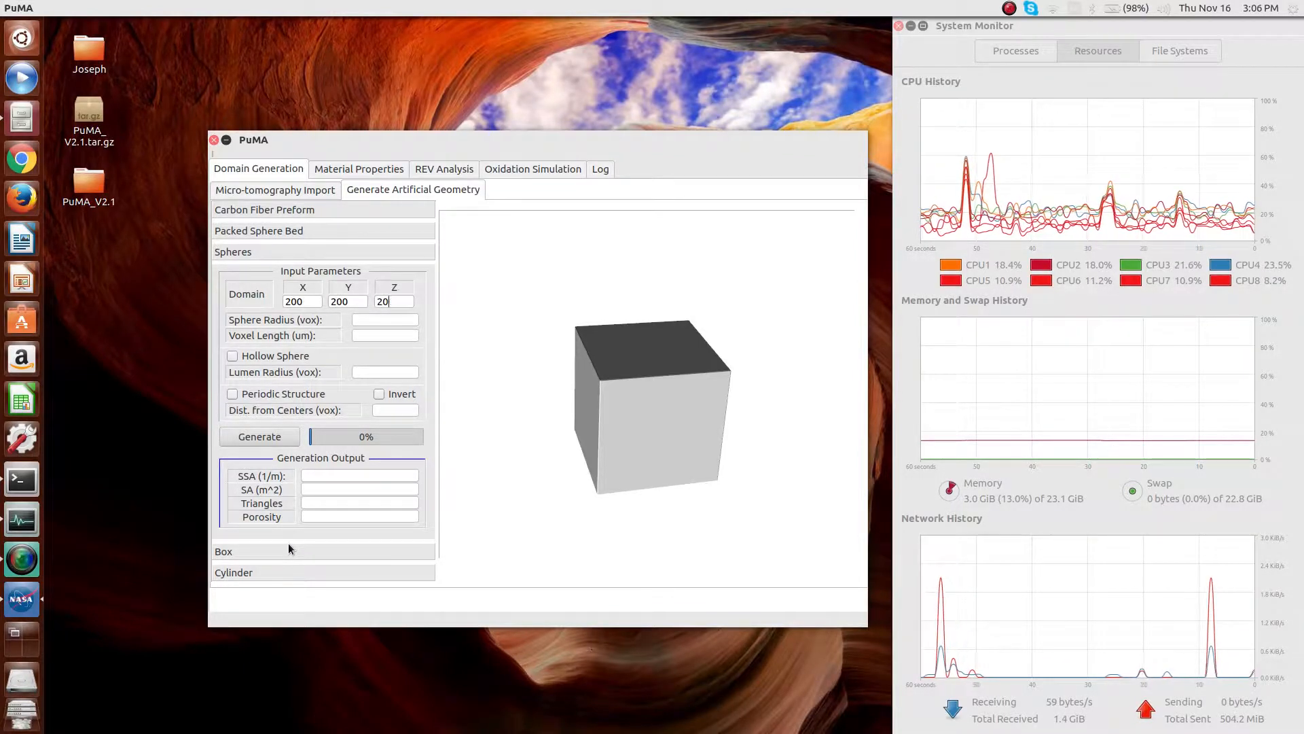
Step: Set the sphere radius to 50 voxels and voxel length to 1 µm, then generate the sphere
key("Tab")
type("50")
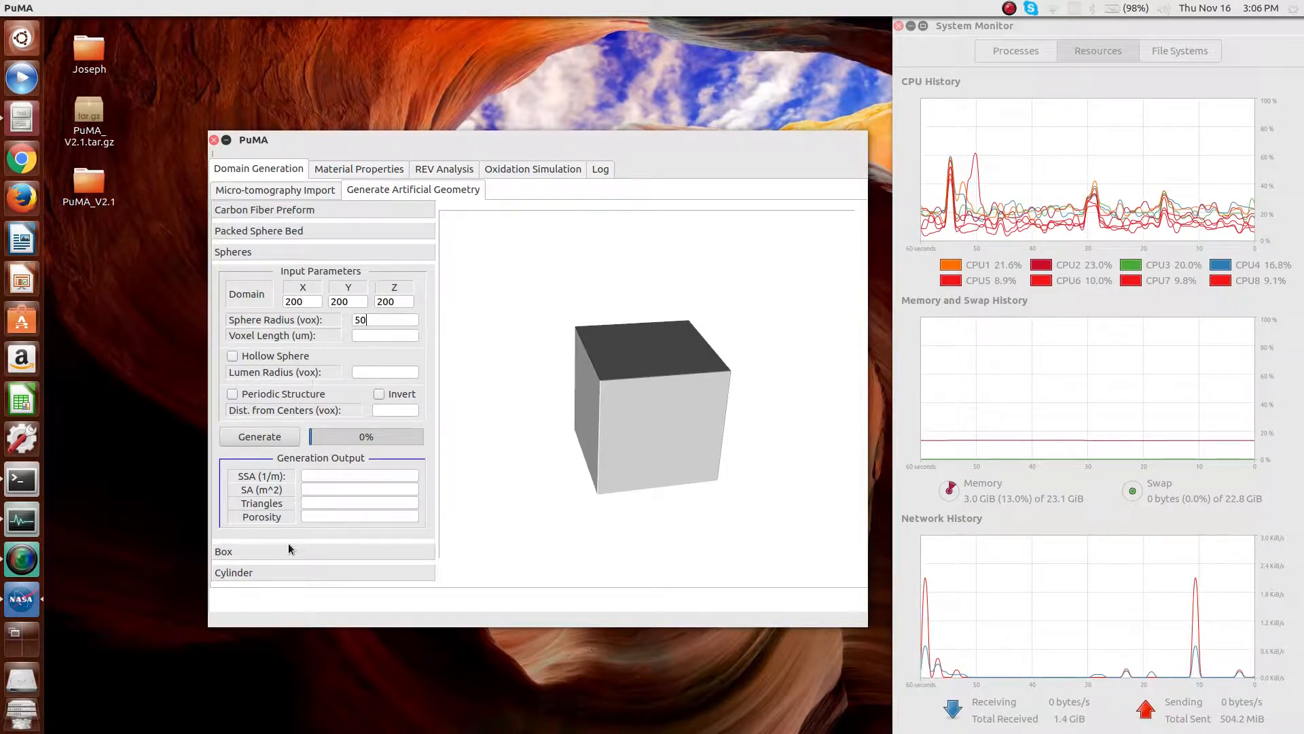
key("Tab")
type("1")
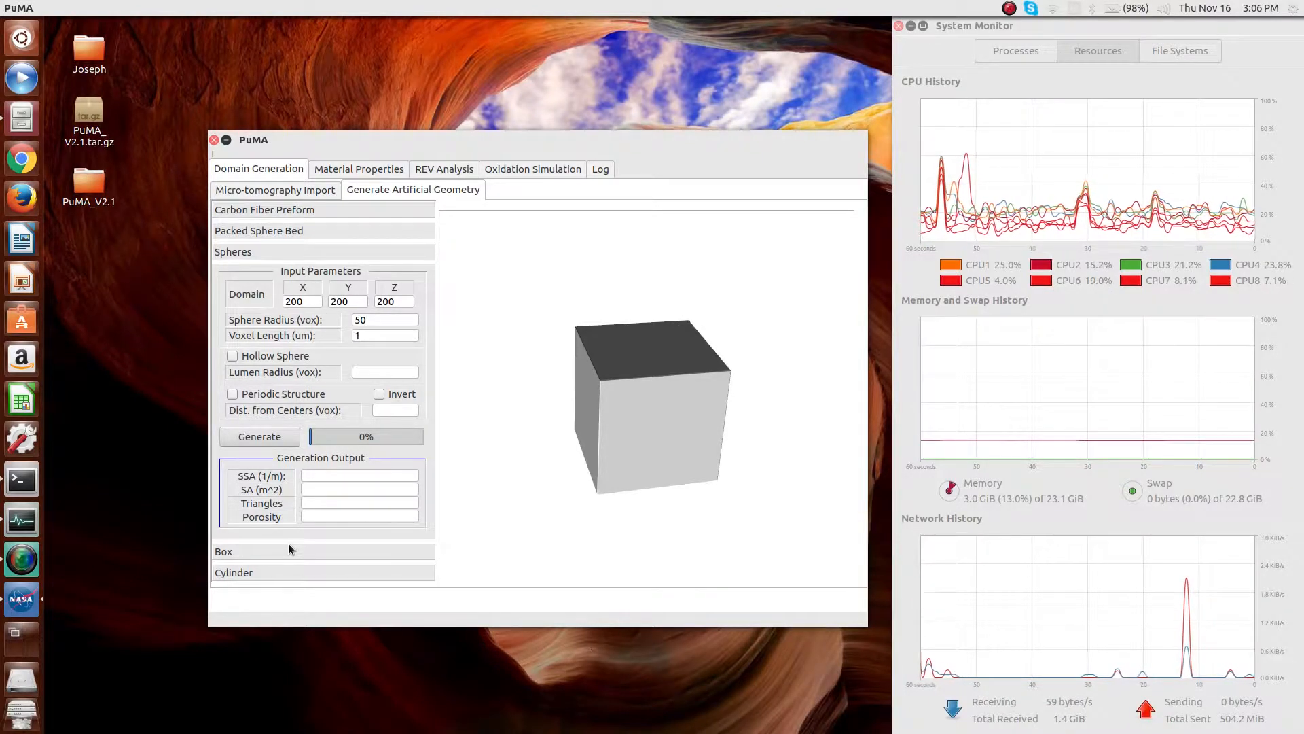
left_click(246, 440)
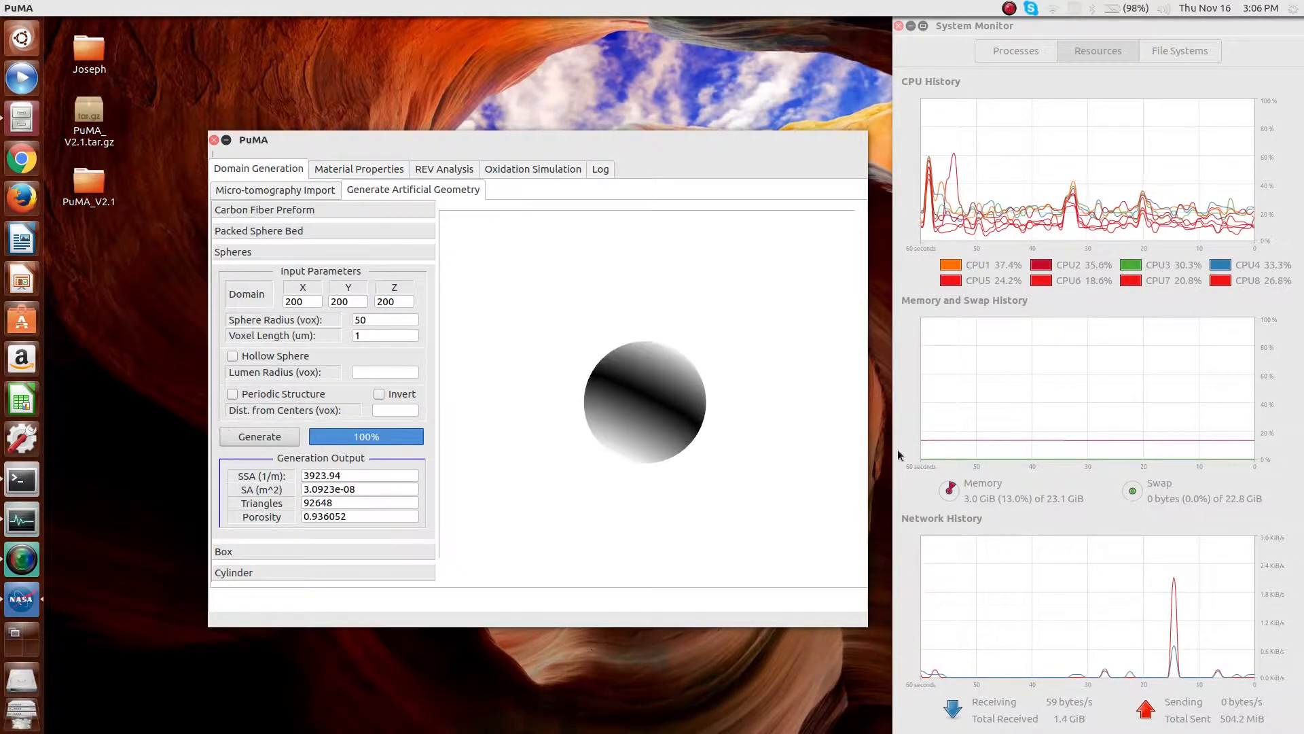
mouse_move(690, 410)
left_mouse_down()
mouse_move(585, 483)
mouse_move(736, 431)
mouse_move(713, 435)
left_mouse_up()
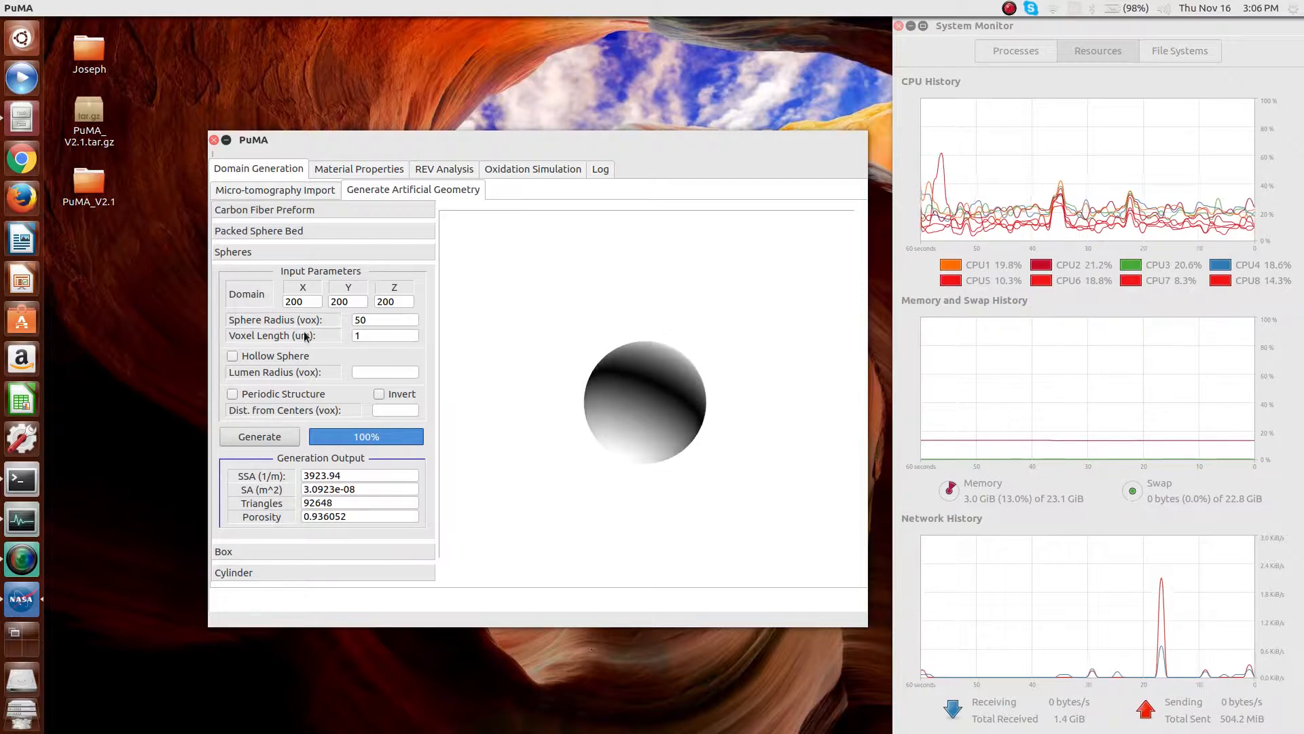
Step: Regenerate the sphere as a hollow sphere with a 25-voxel lumen radius
left_click(367, 373)
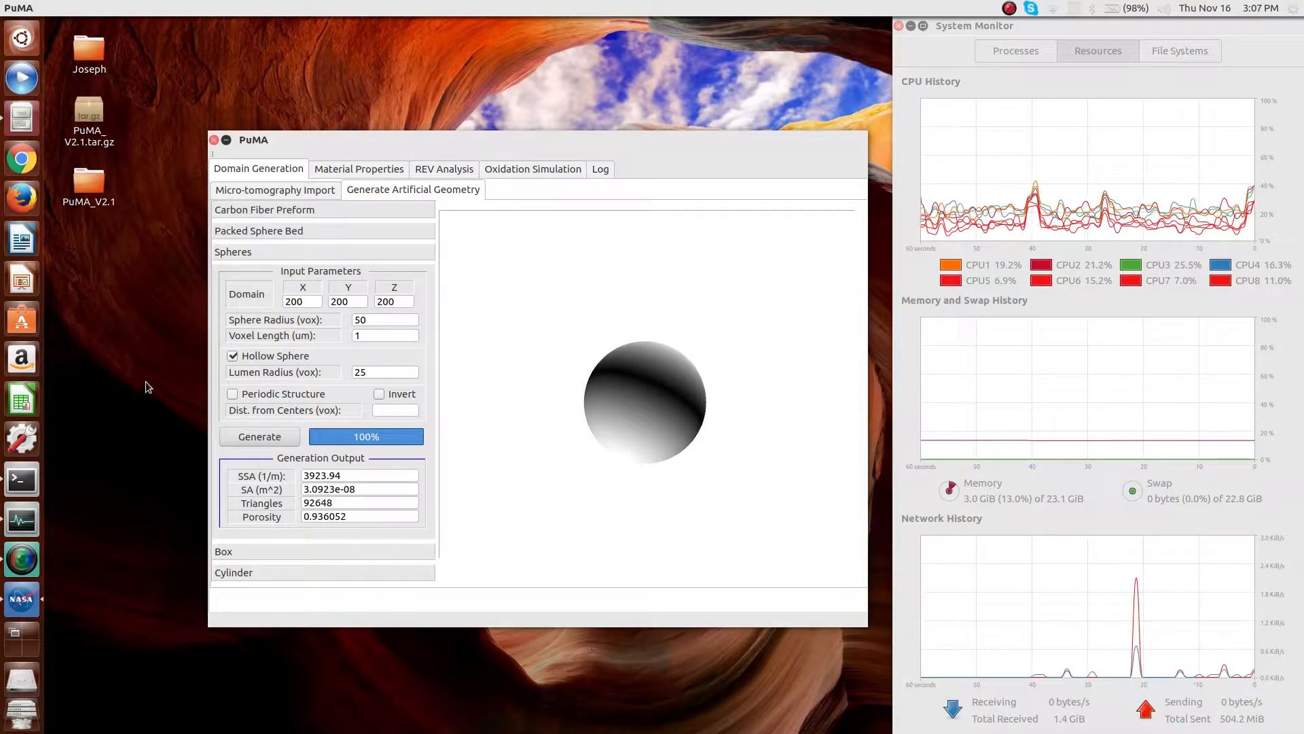
left_click(250, 439)
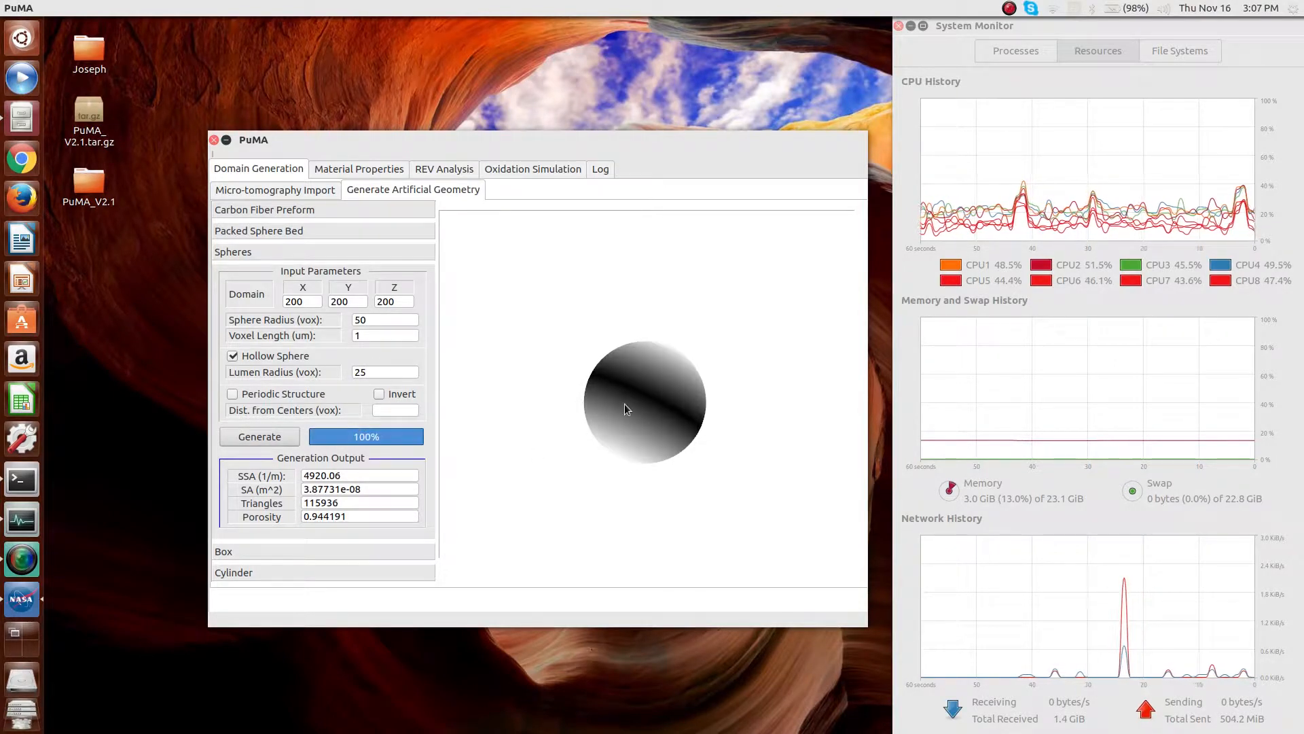
left_click_drag(686, 387, 649, 435)
scroll(651, 427, "up", 5)
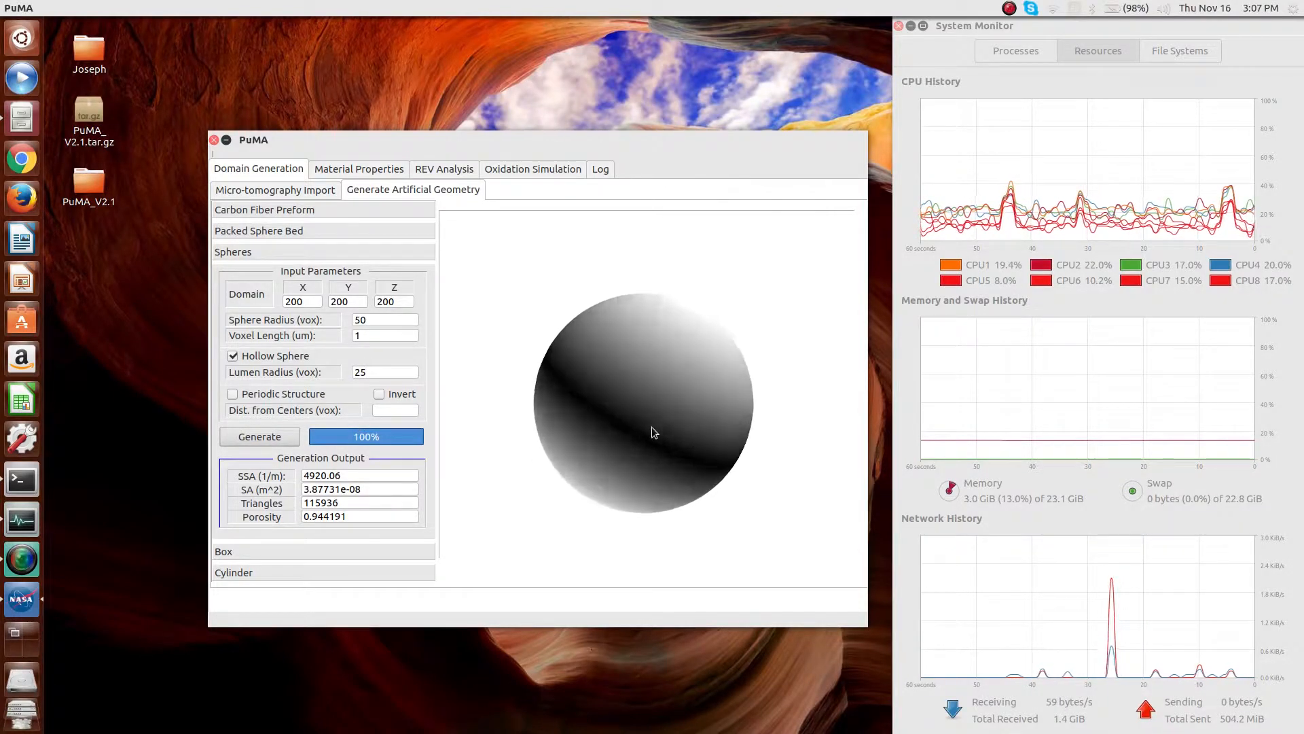
scroll(653, 447, "up", 5)
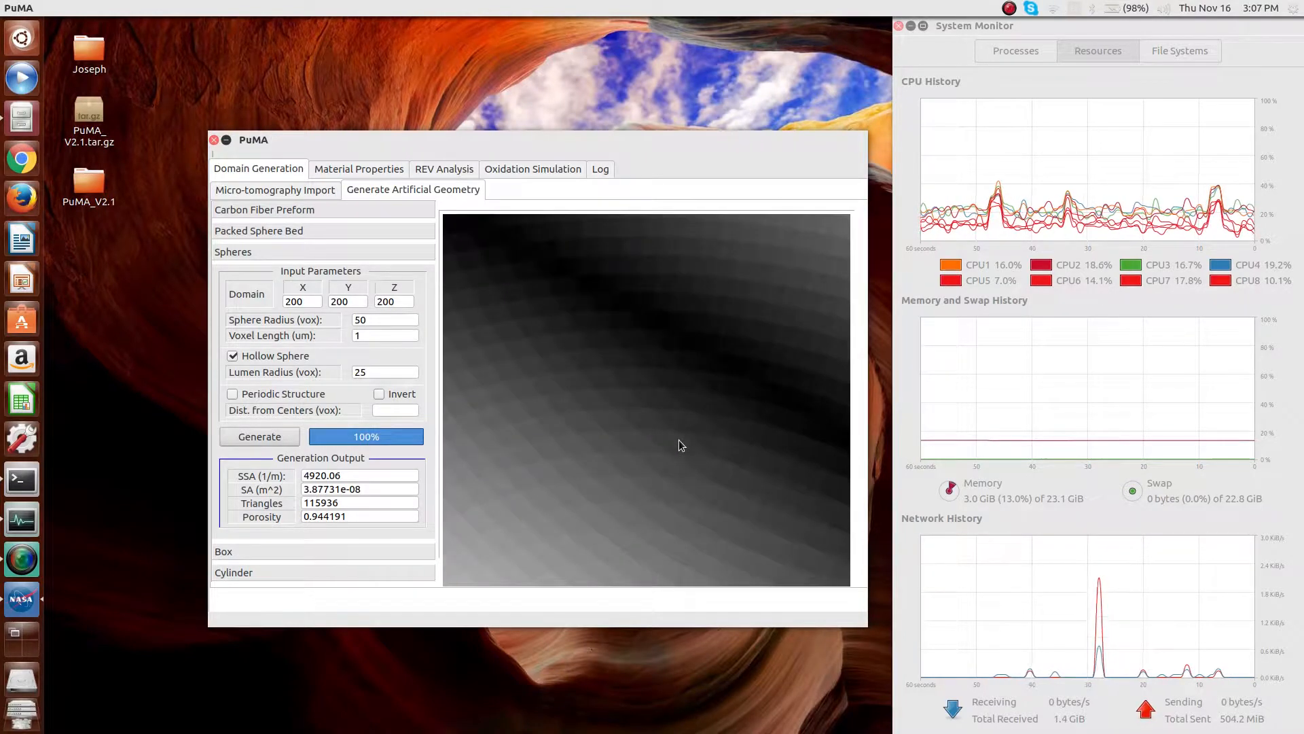
mouse_move(678, 439)
left_mouse_down()
mouse_move(647, 402)
mouse_move(565, 388)
mouse_move(495, 410)
mouse_move(531, 438)
left_mouse_up()
scroll(607, 388, "down", 2)
scroll(534, 435, "down", 10)
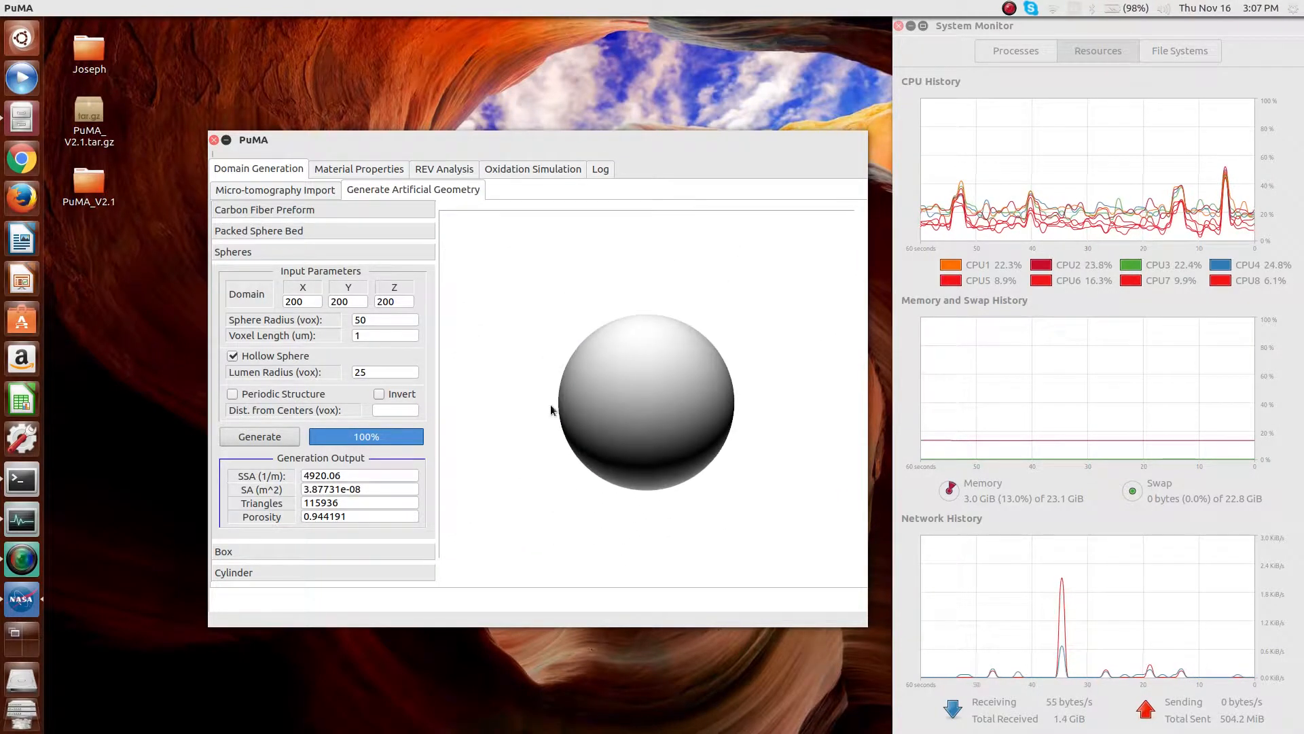
Step: Turn off the hollow sphere option and set the sphere domain to 400 × 400 × 400 voxels
left_click(265, 357)
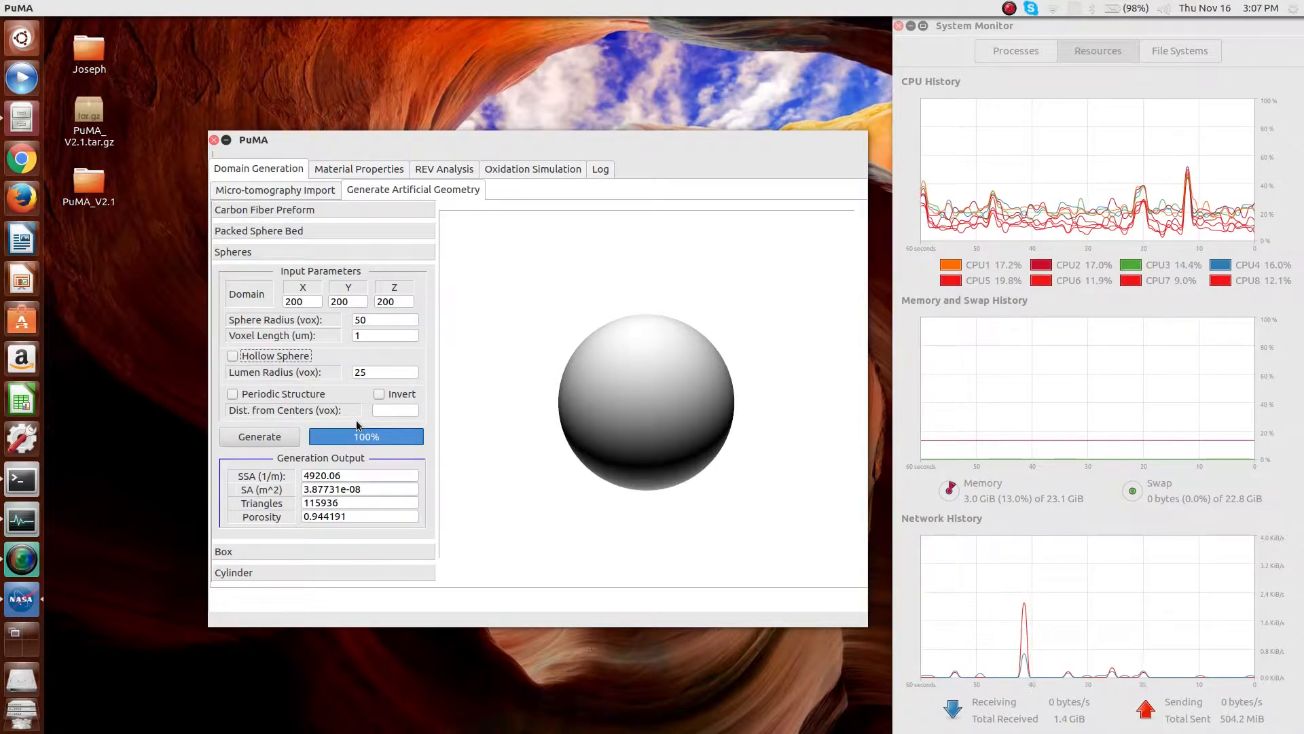
double_click(294, 301)
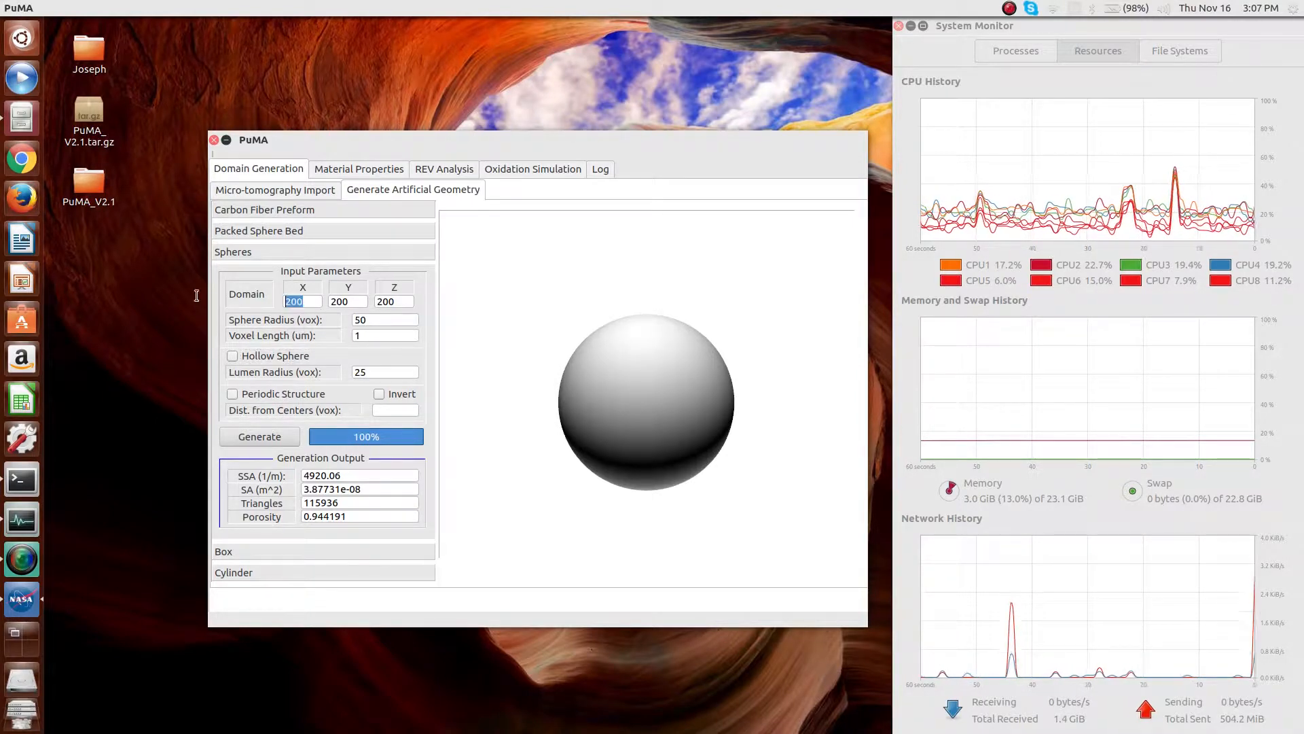
type("400")
key("Tab")
type("400")
key("Tab")
type("400")
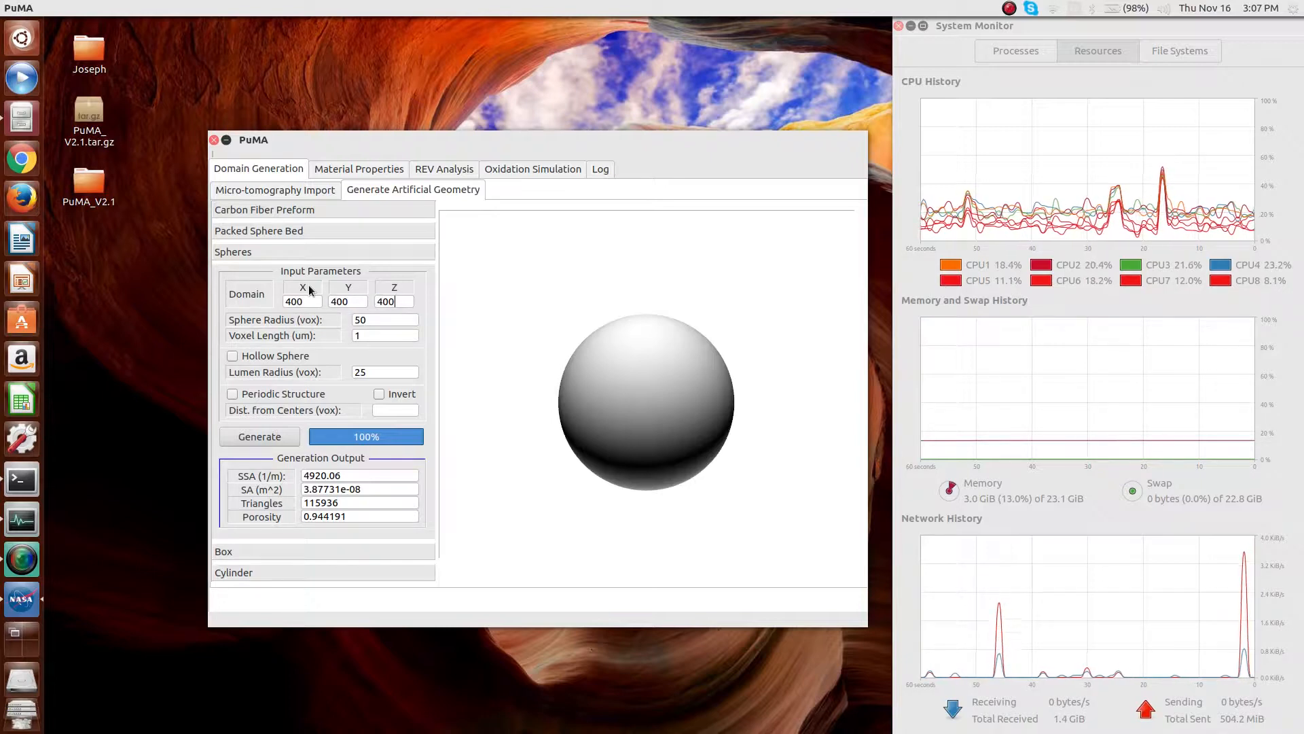
Step: Set the sphere radius to 20 voxels and enable Periodic Structure with 38 voxels between centers
key("Tab")
type("20")
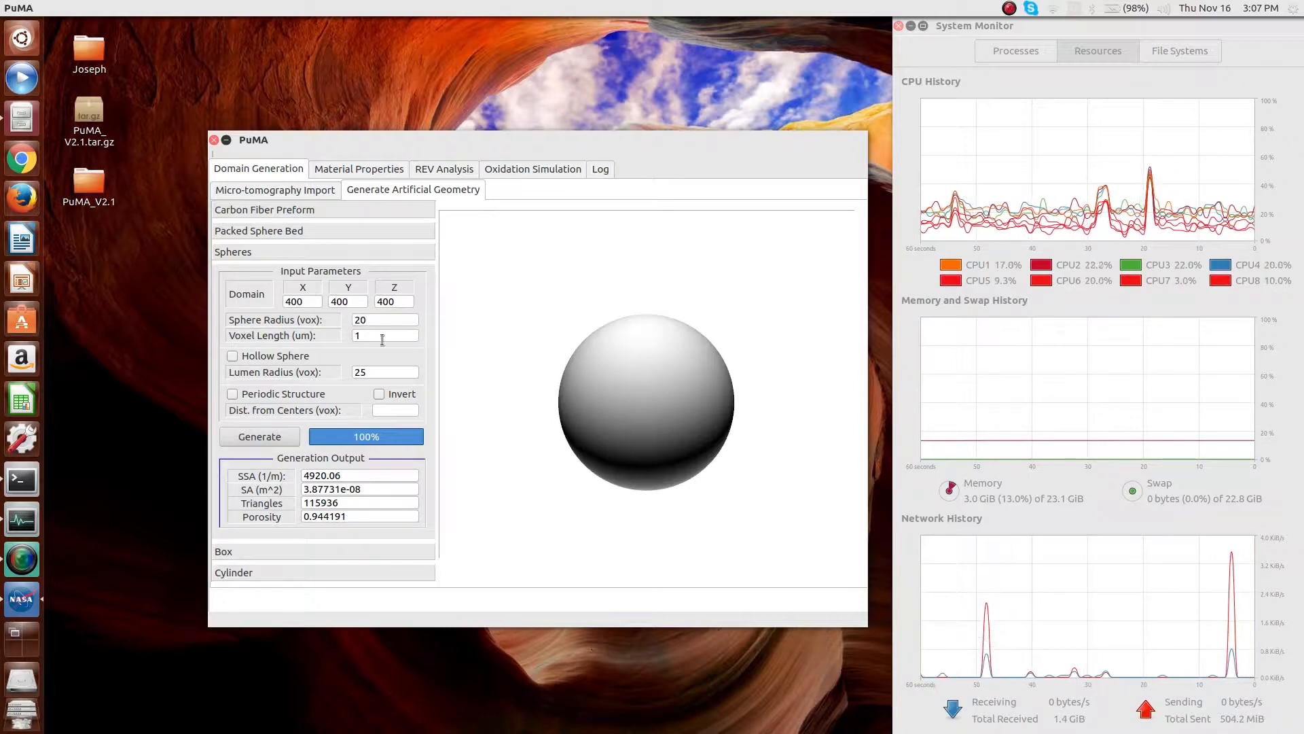
left_click_drag(368, 321, 302, 326)
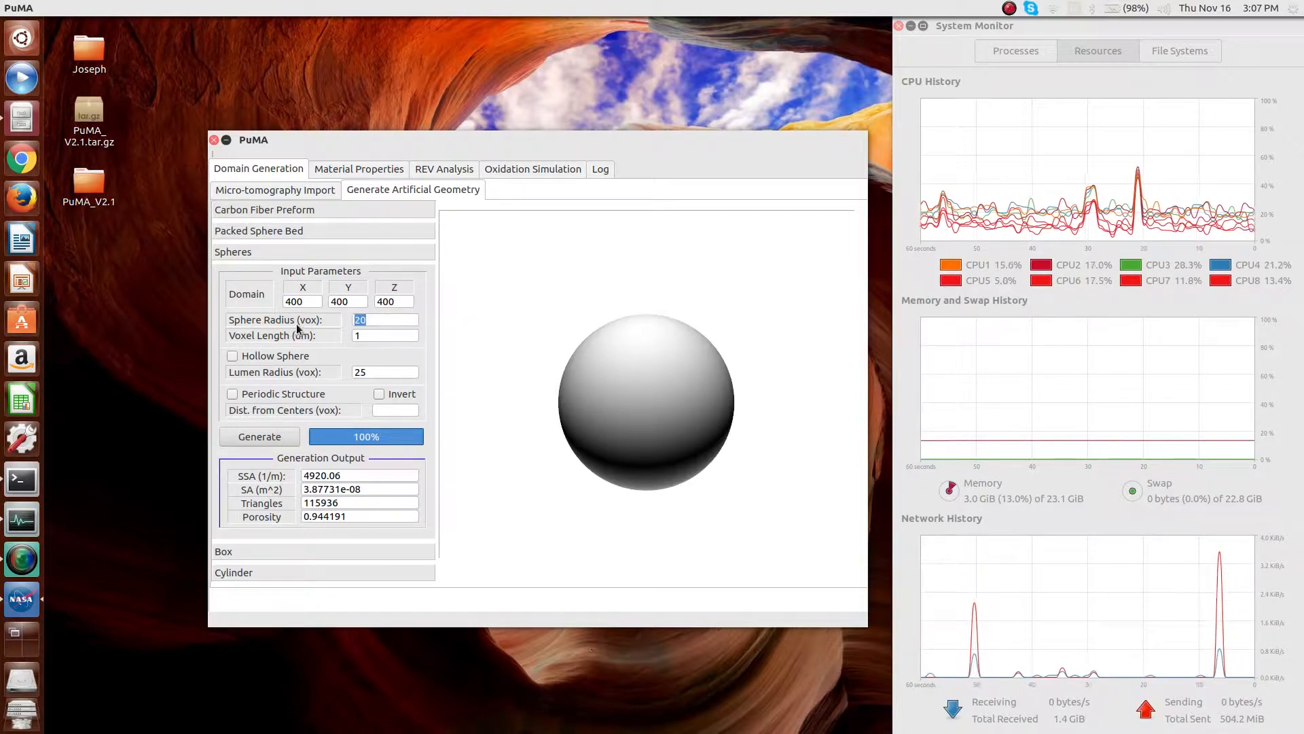
left_click(272, 398)
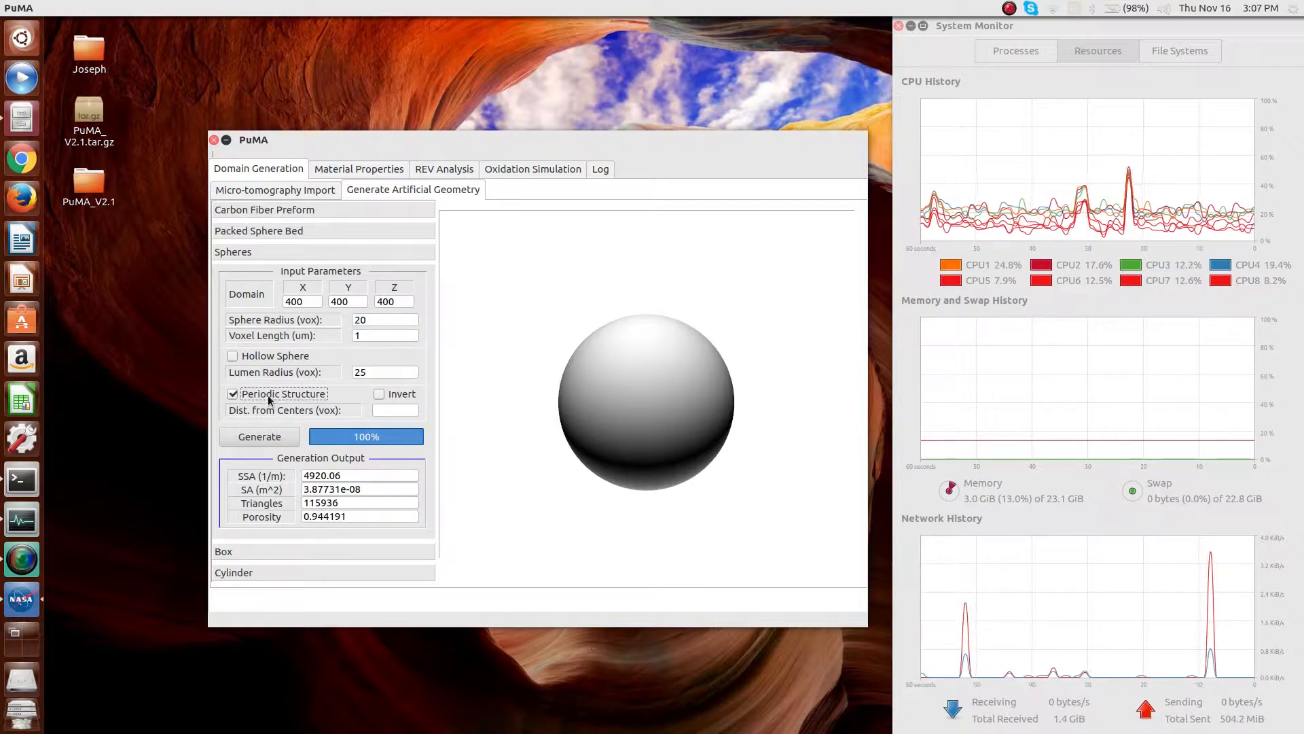
left_click(382, 410)
type("38")
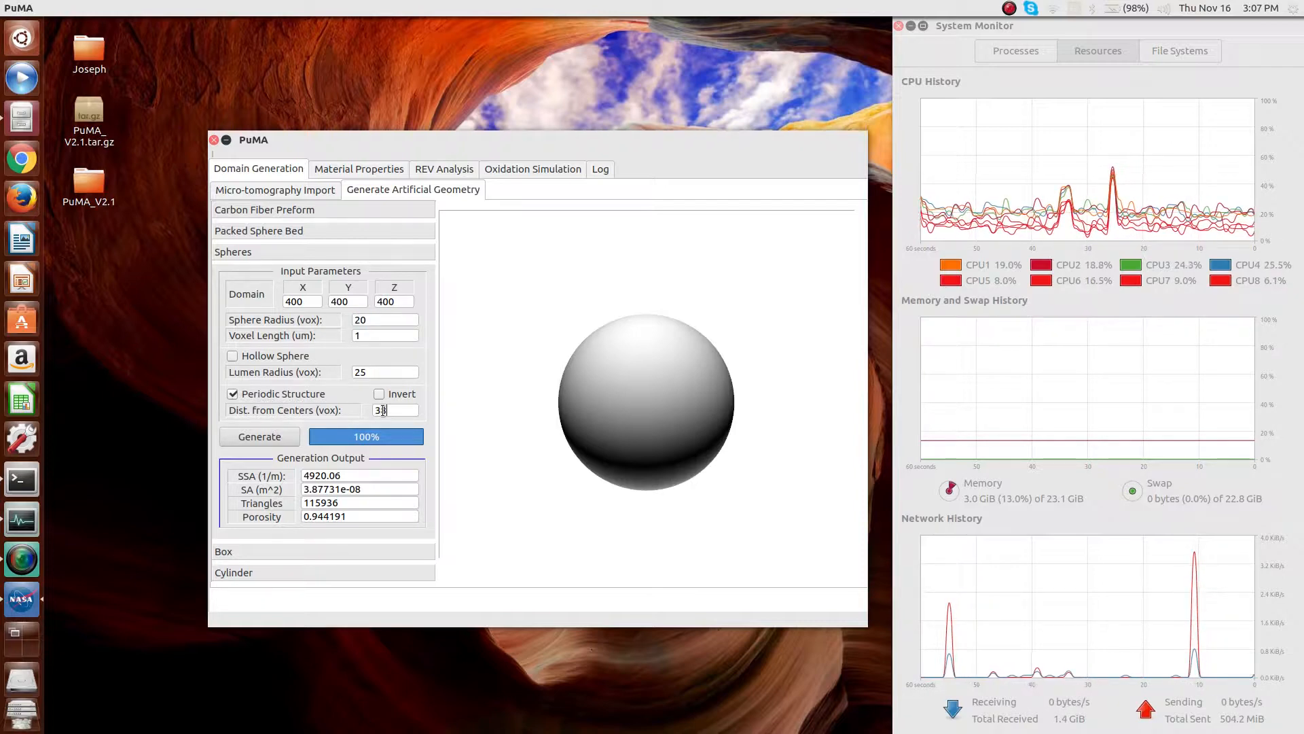
Step: Clear the lumen radius field and generate the periodic sphere array
left_click(260, 436)
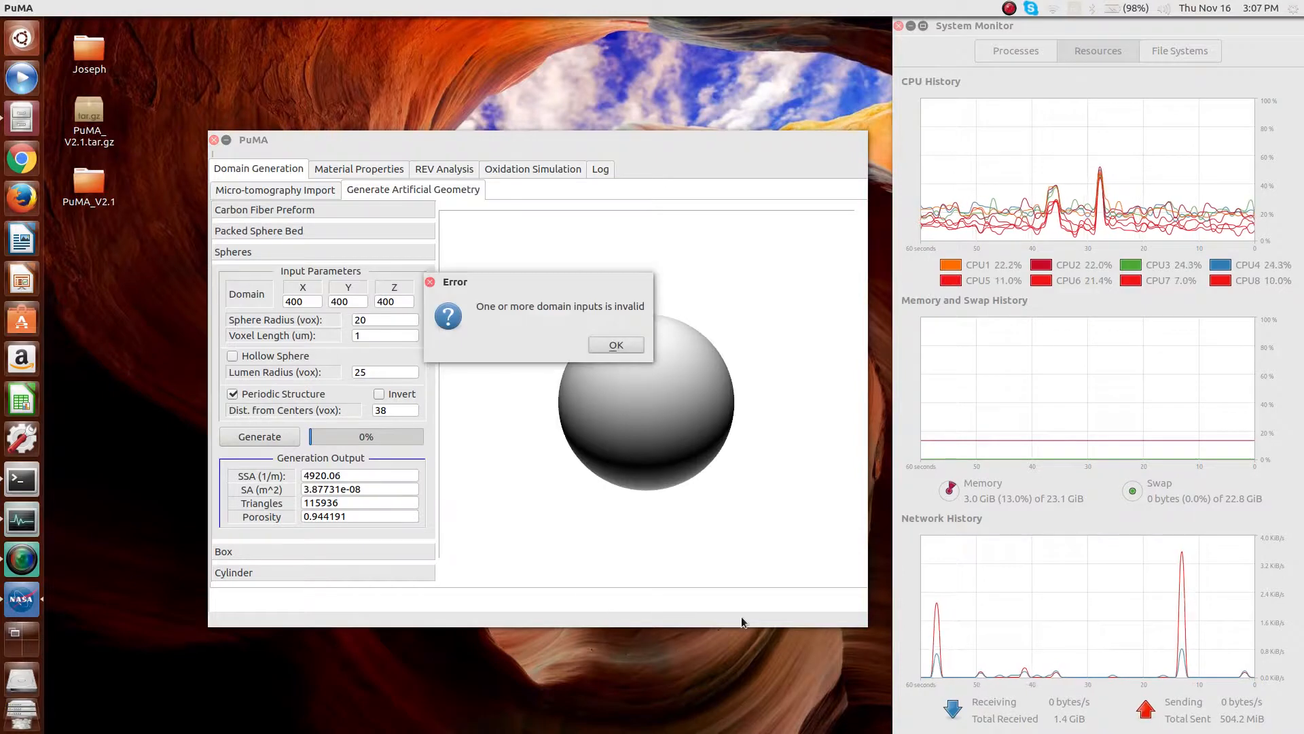
left_click(615, 345)
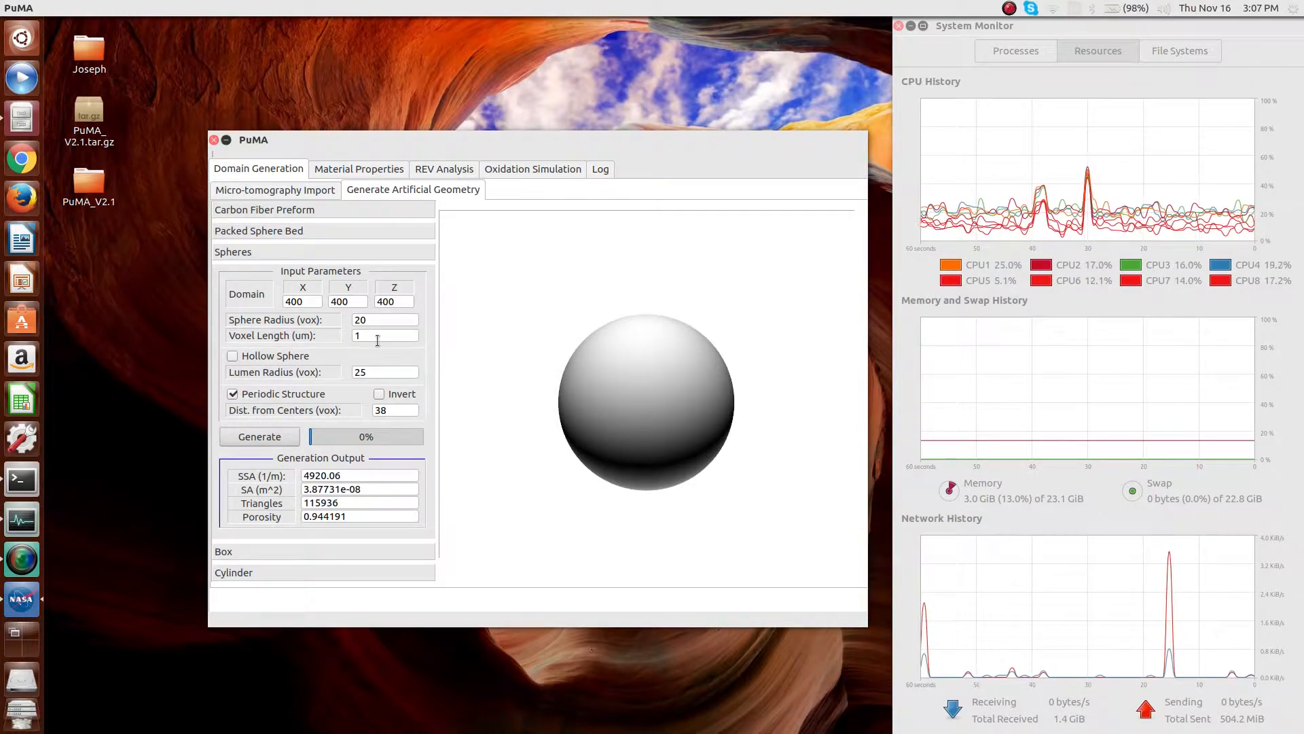
double_click(362, 371)
key("BackSpace")
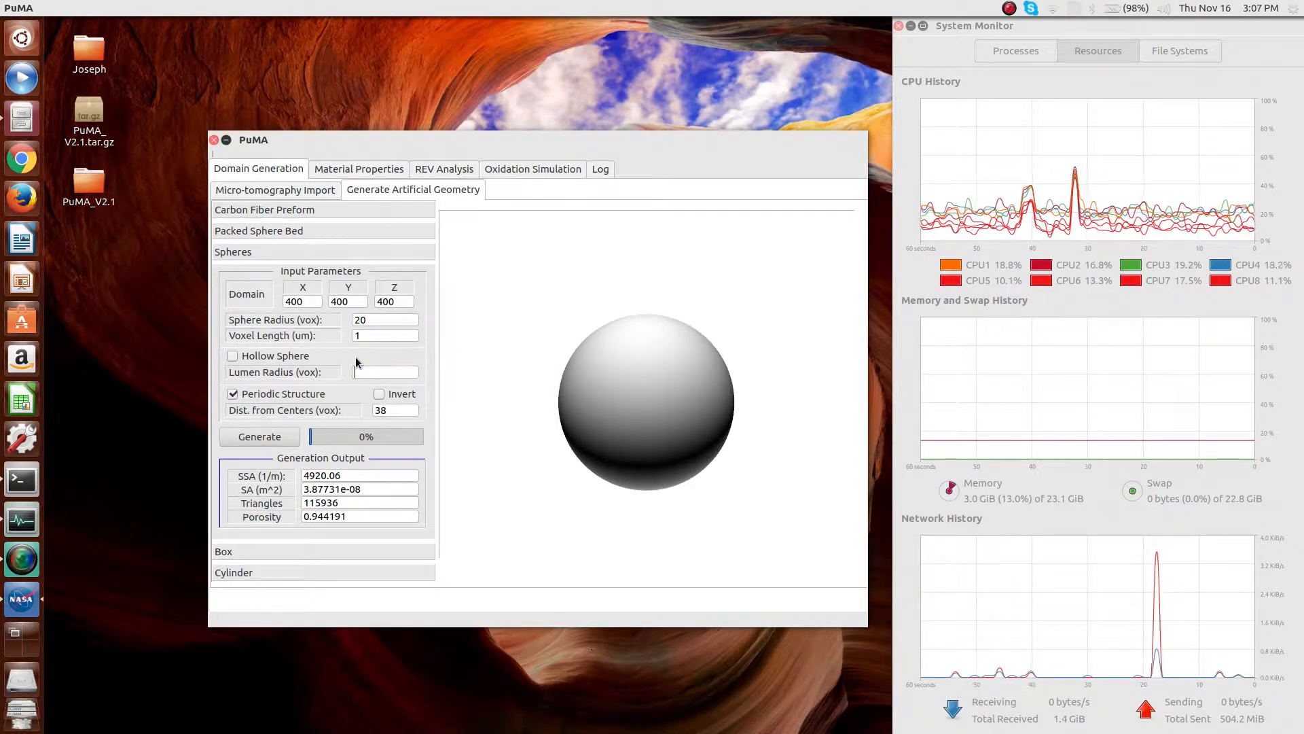
left_click(287, 440)
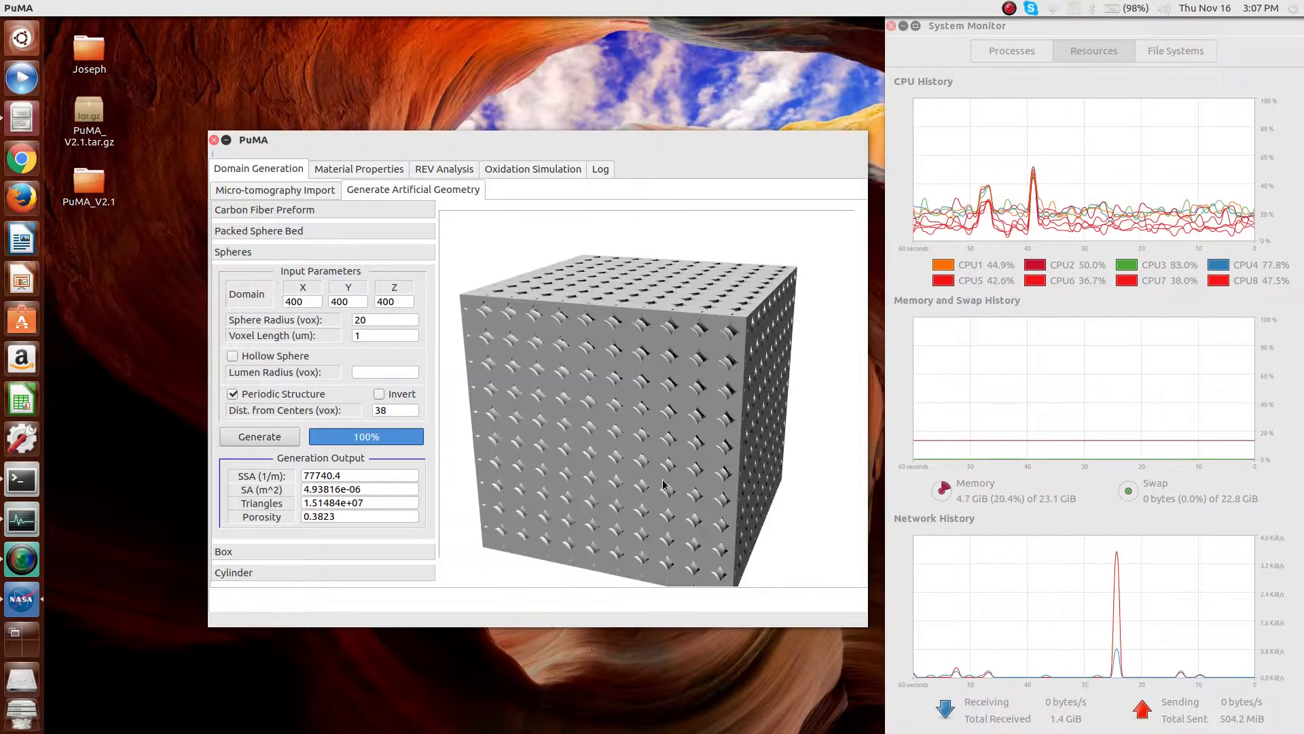
Step: Regenerate the periodic spheres with 45 voxels between centers
left_click_drag(689, 489, 478, 486)
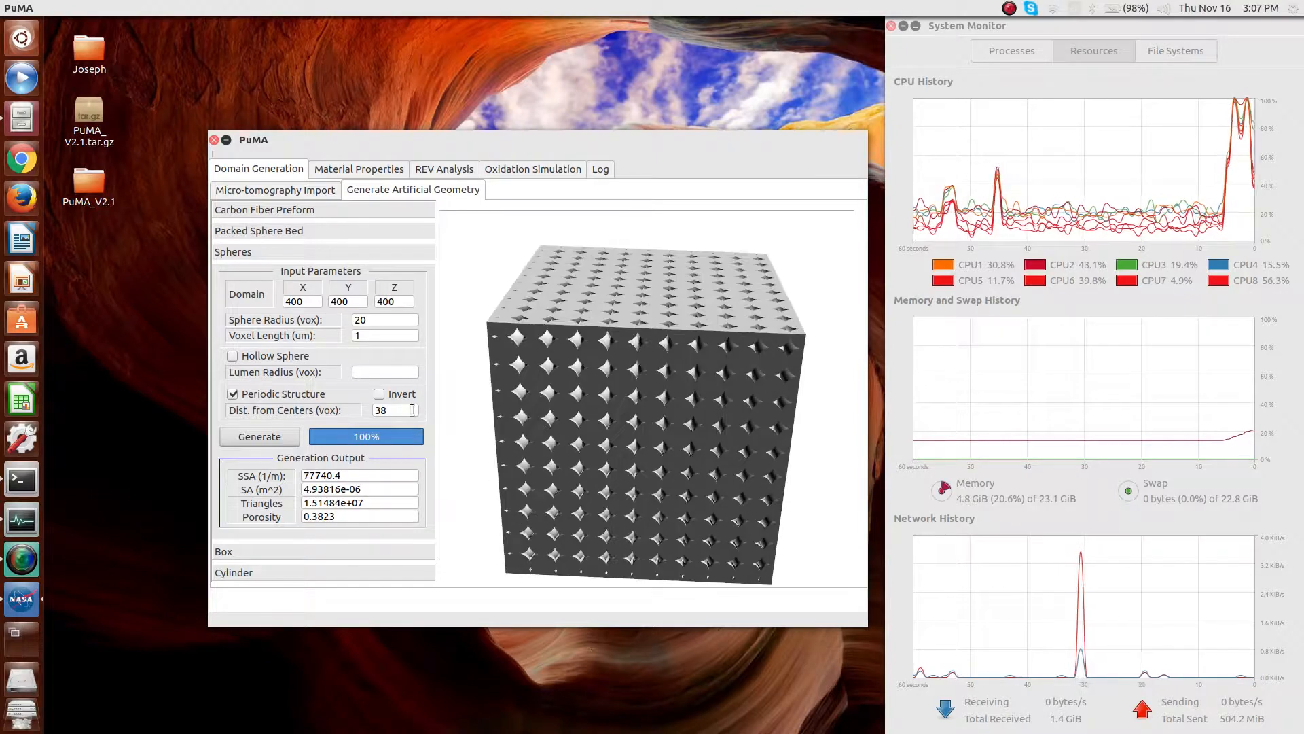
left_click_drag(410, 410, 285, 375)
type("45")
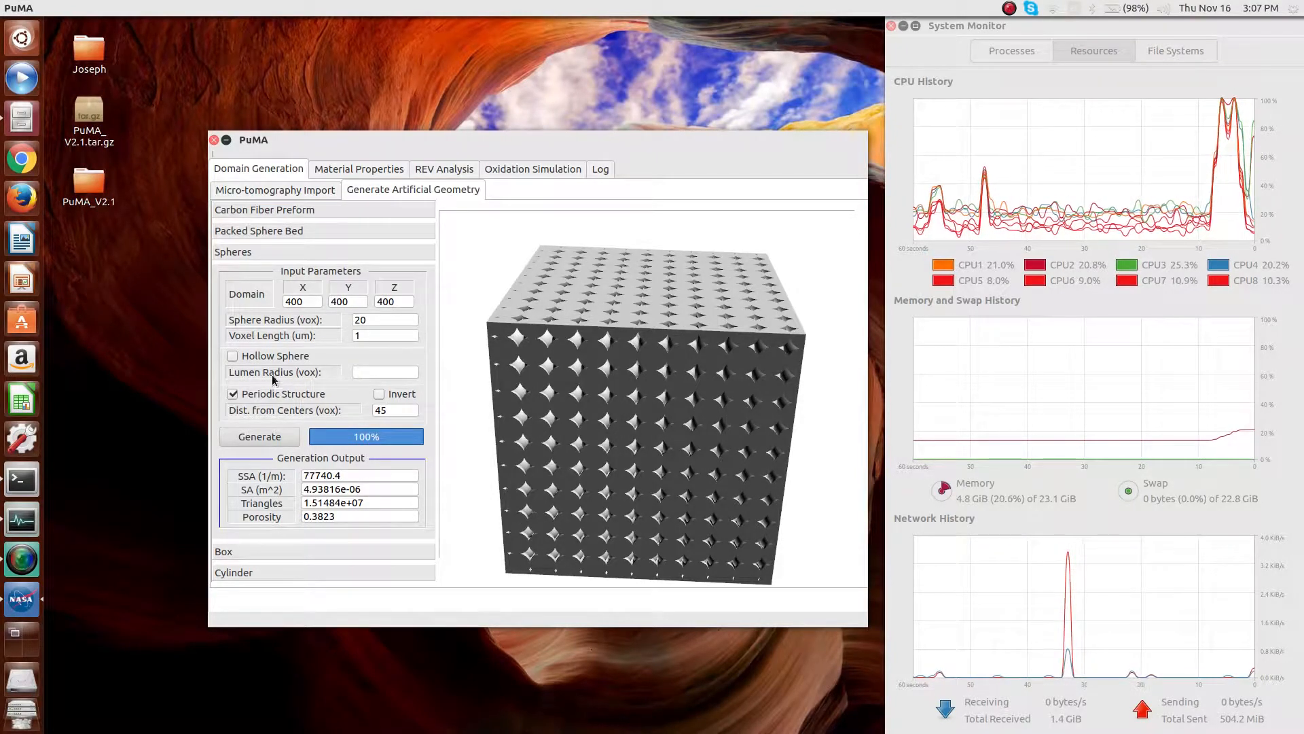
left_click(278, 441)
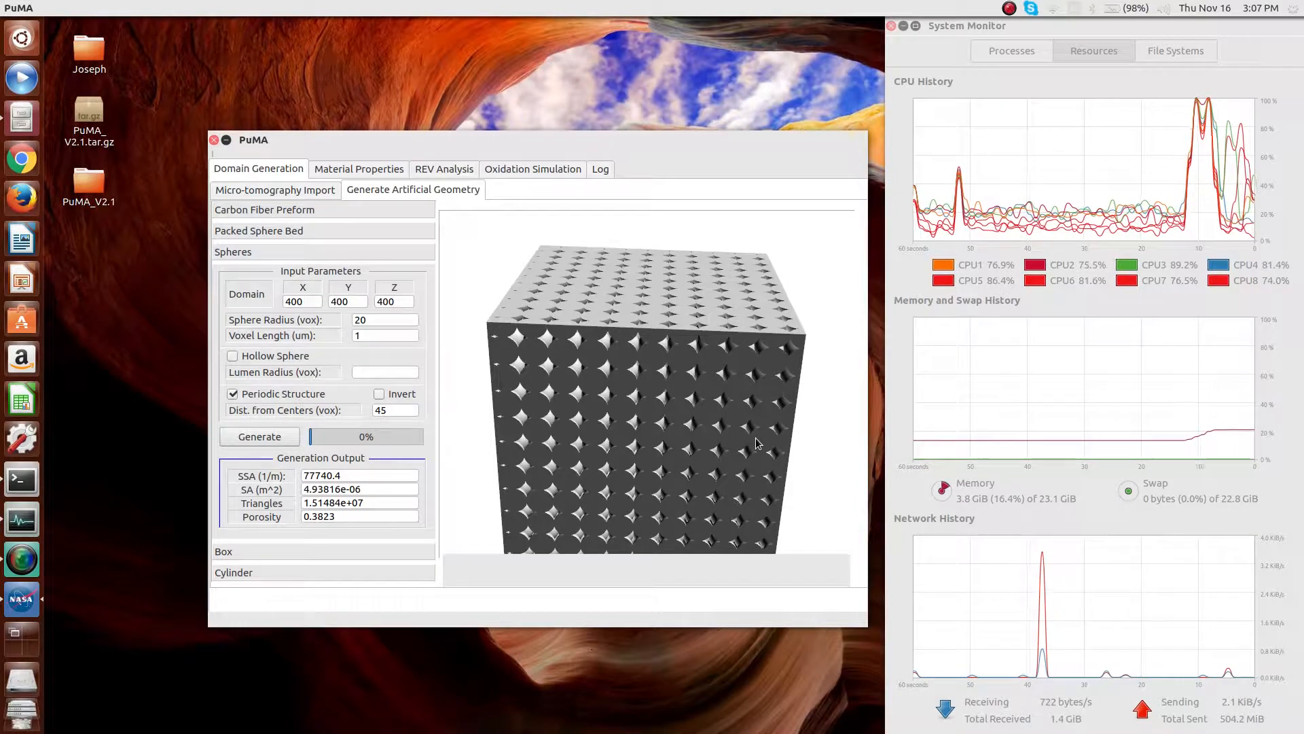
Step: Enable Invert, set the distance between centers to 38 voxels, and regenerate the periodic structure
left_click_drag(758, 438, 638, 486)
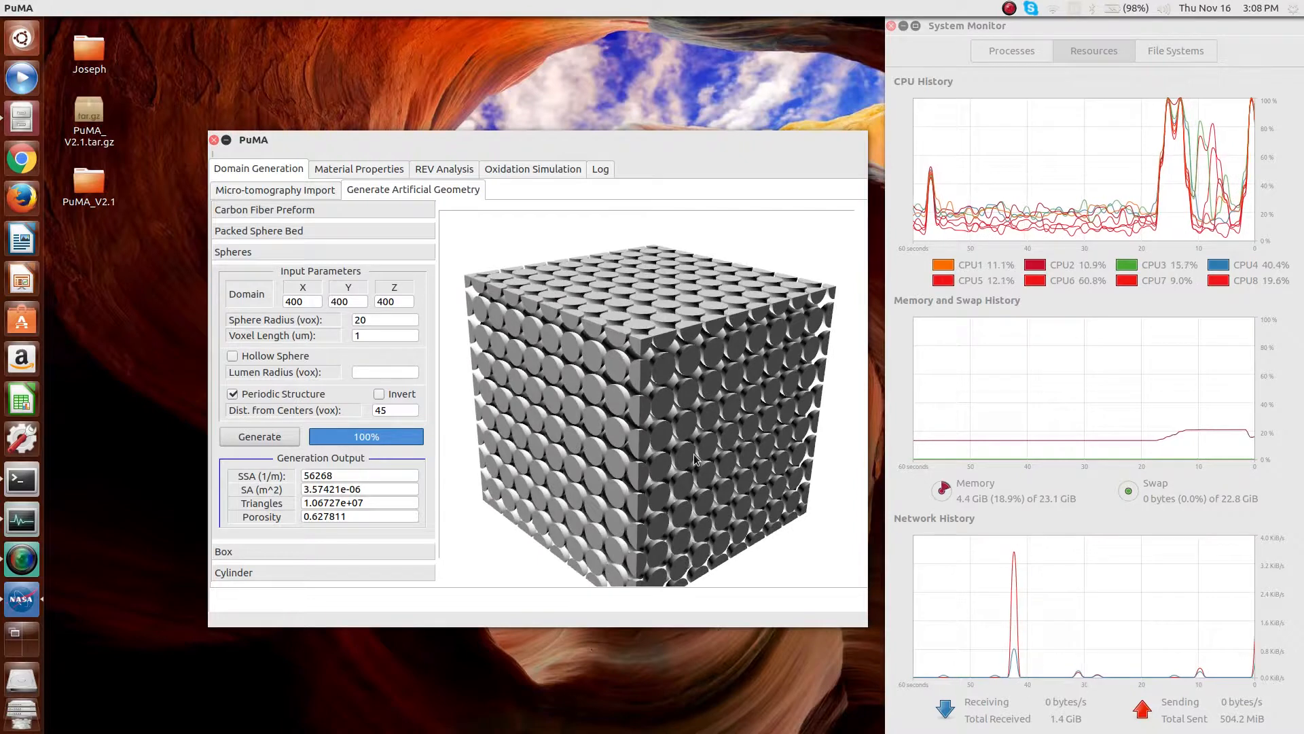
left_click(379, 393)
key("Tab")
type("38")
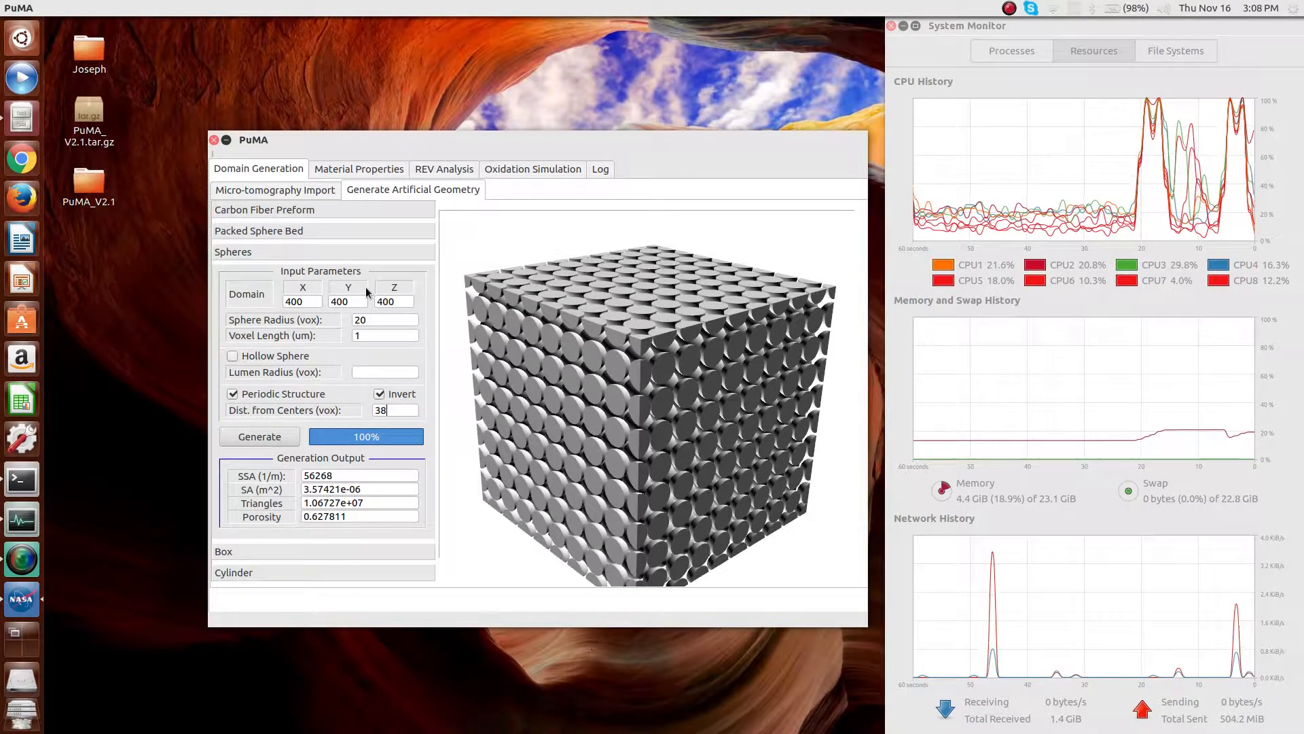
left_click(293, 435)
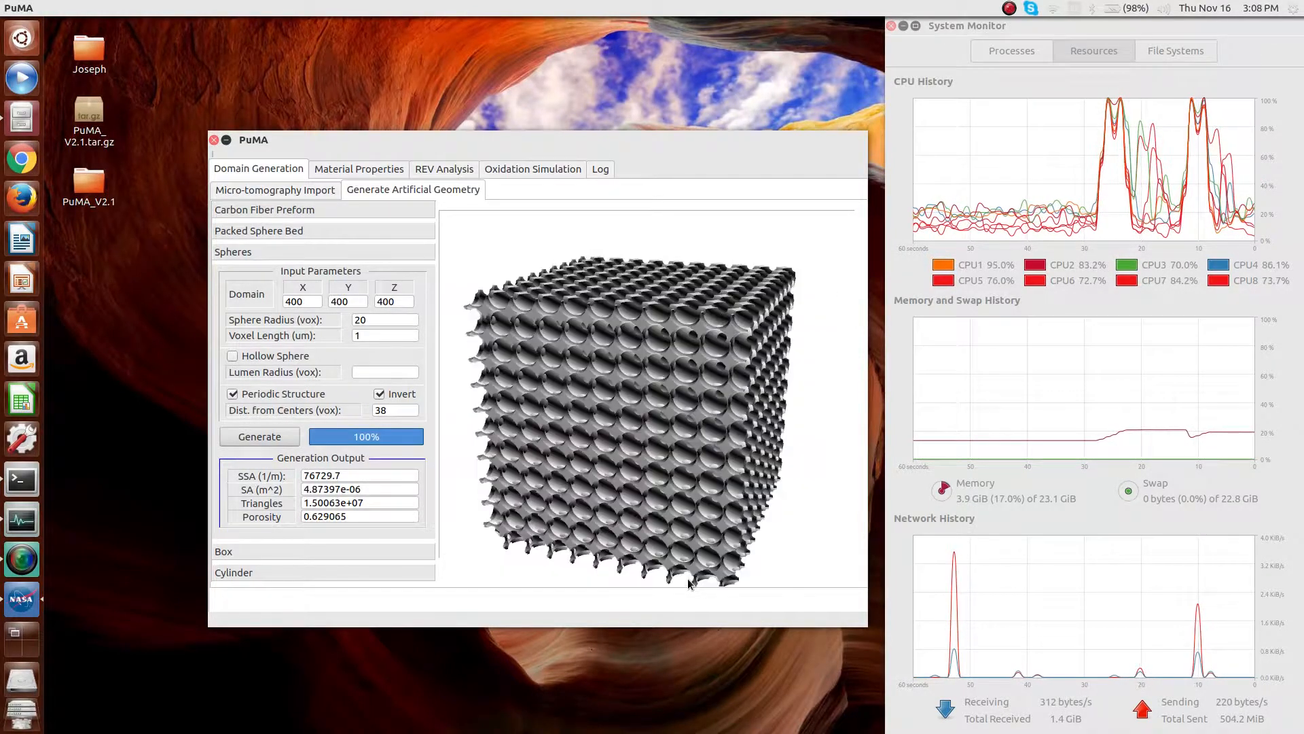
Step: Open Packed Sphere Bed and set domain 300 × 300 × 300, radius 15 ± 5 voxels, voxel length 1 µm, porosity 0.7
left_click_drag(725, 435, 667, 430)
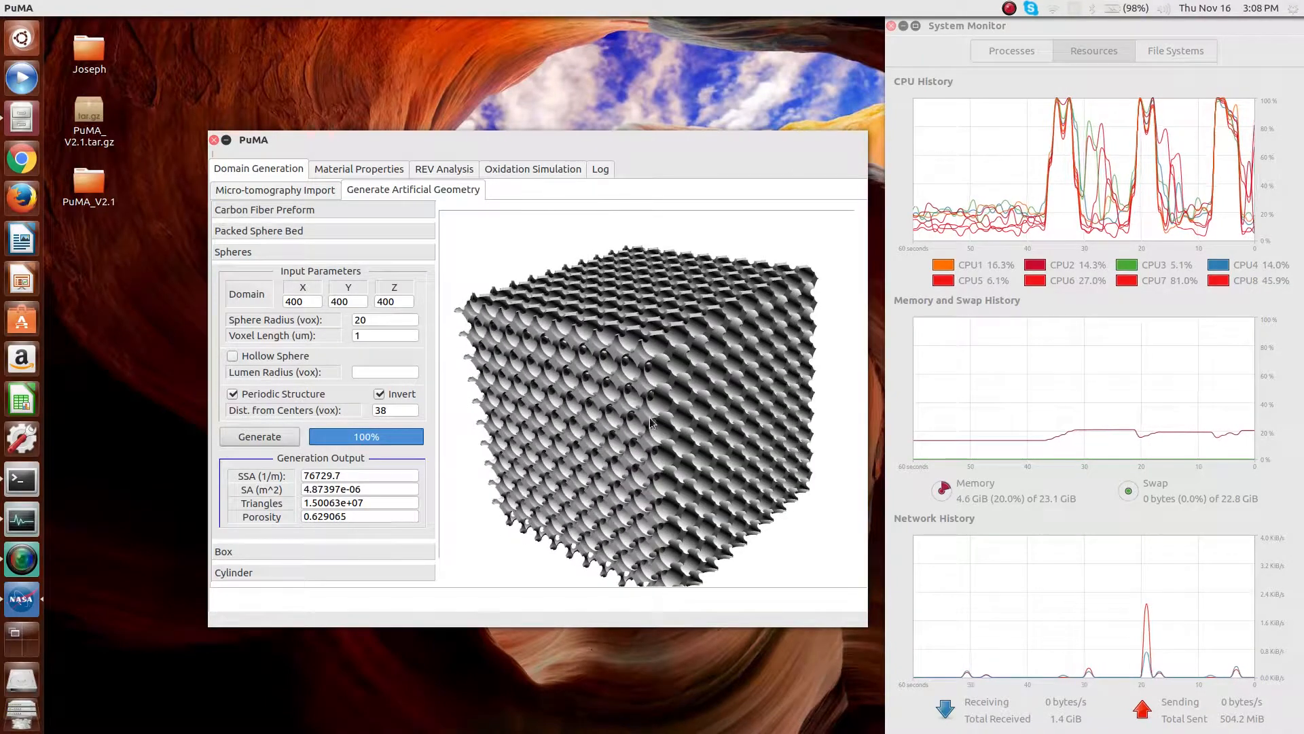
left_click(323, 230)
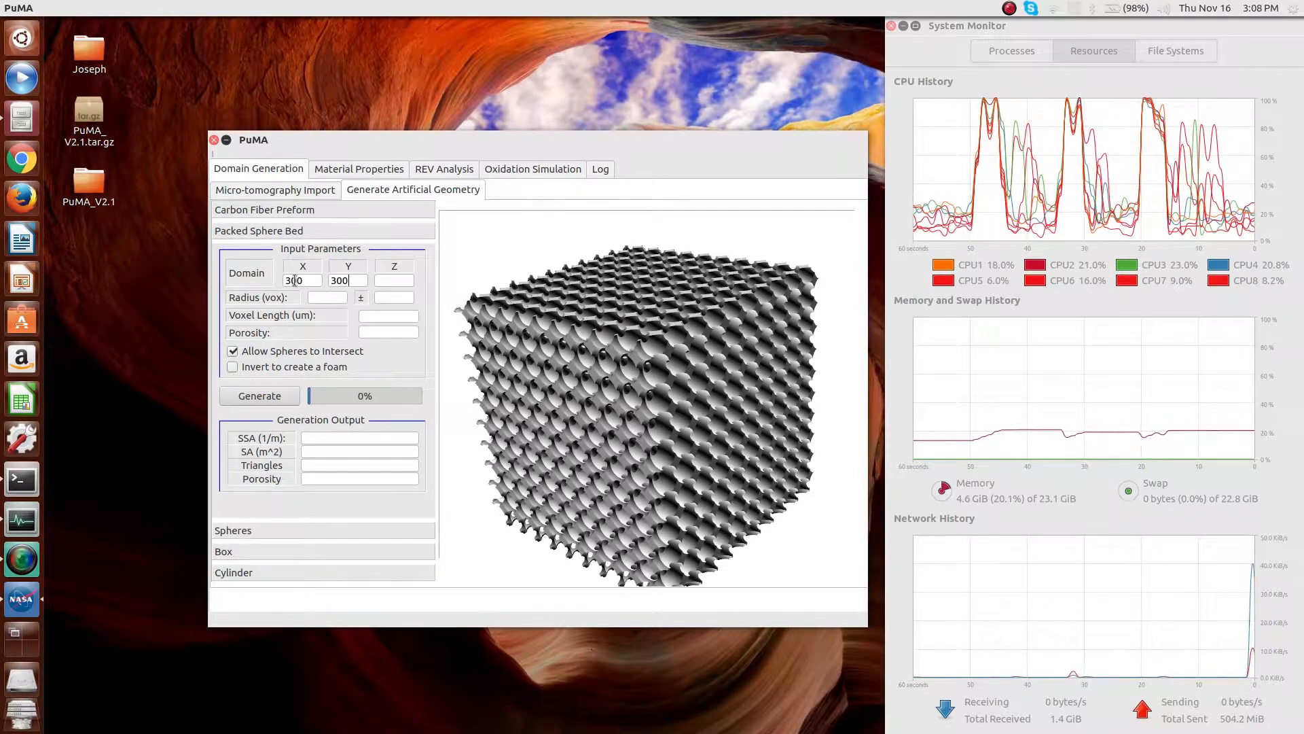
key("Tab")
type("300")
type("1")
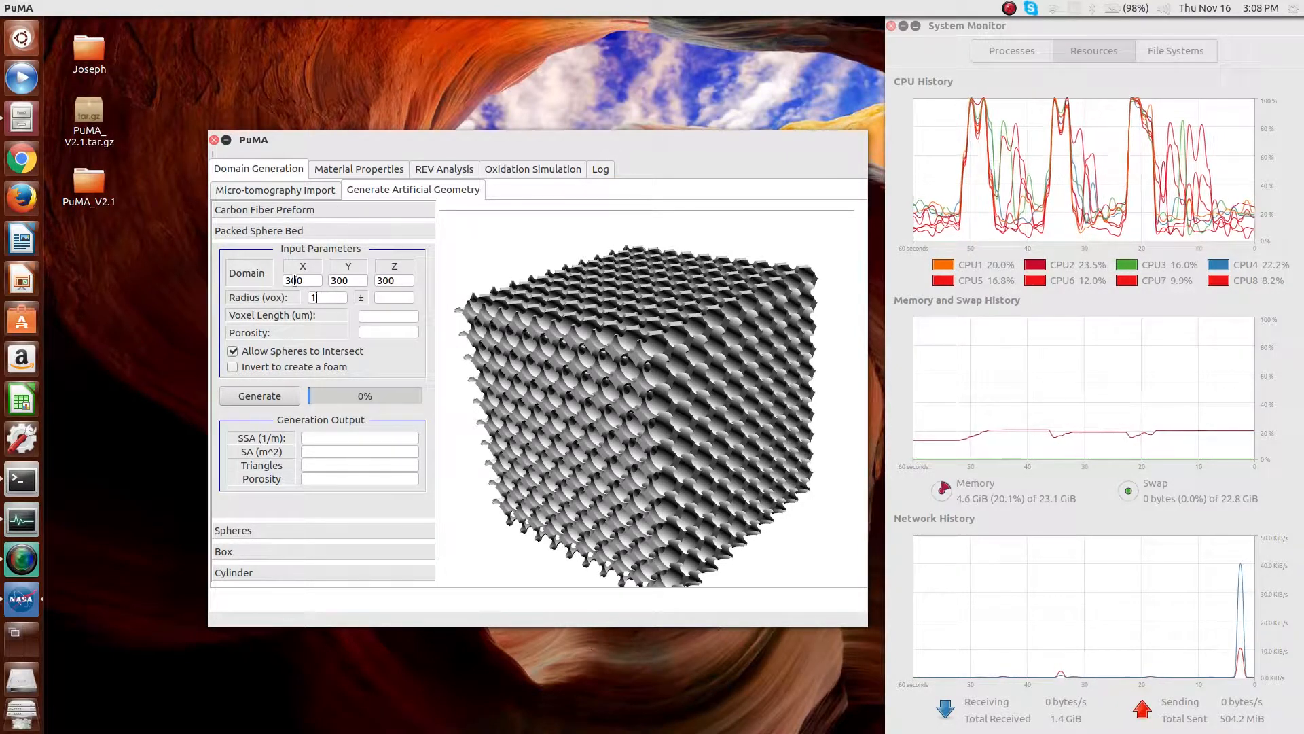
type("5")
key("Tab")
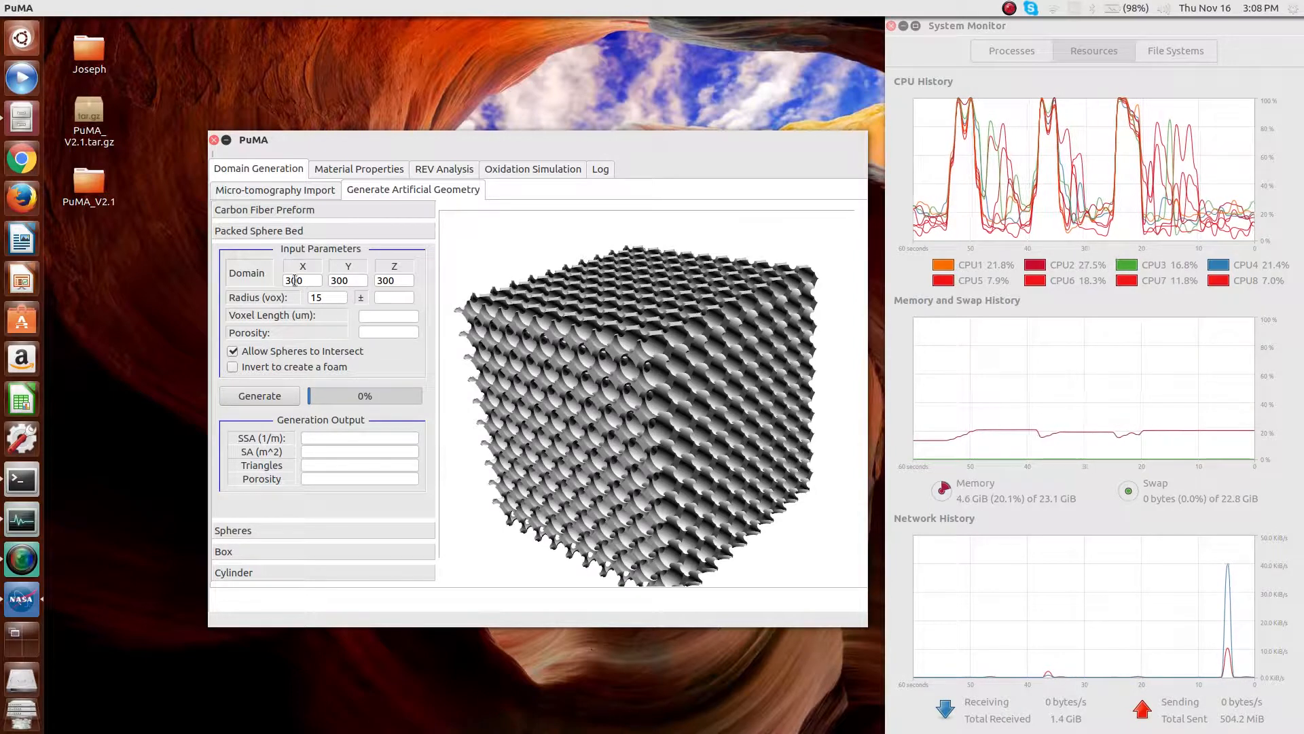
type("5")
type("1")
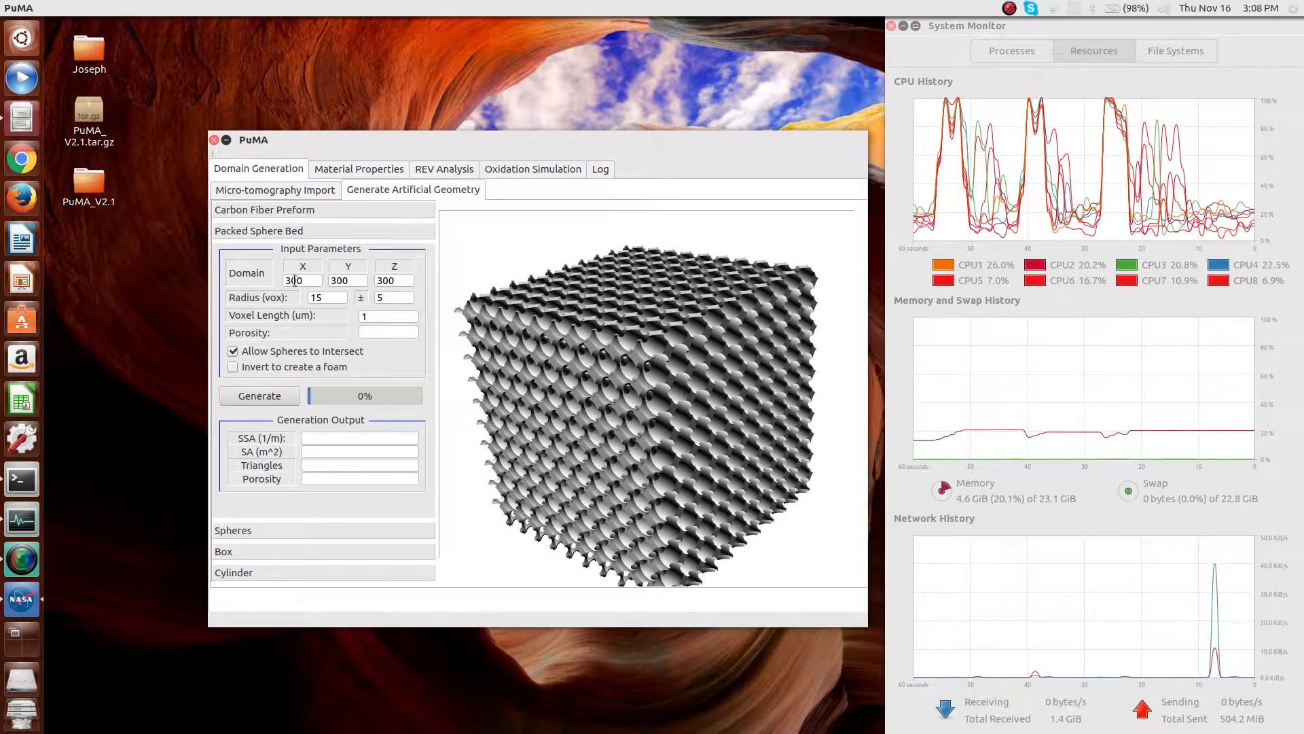
key("Tab")
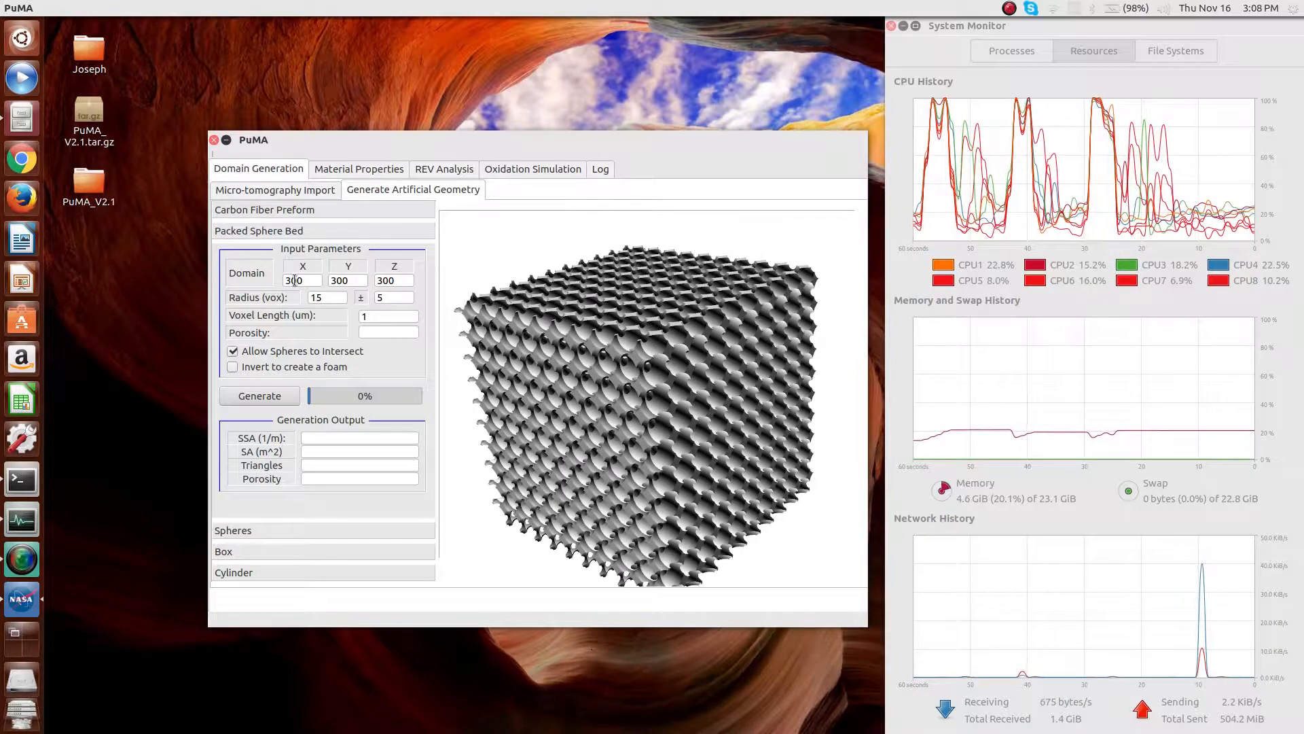
type("0.7")
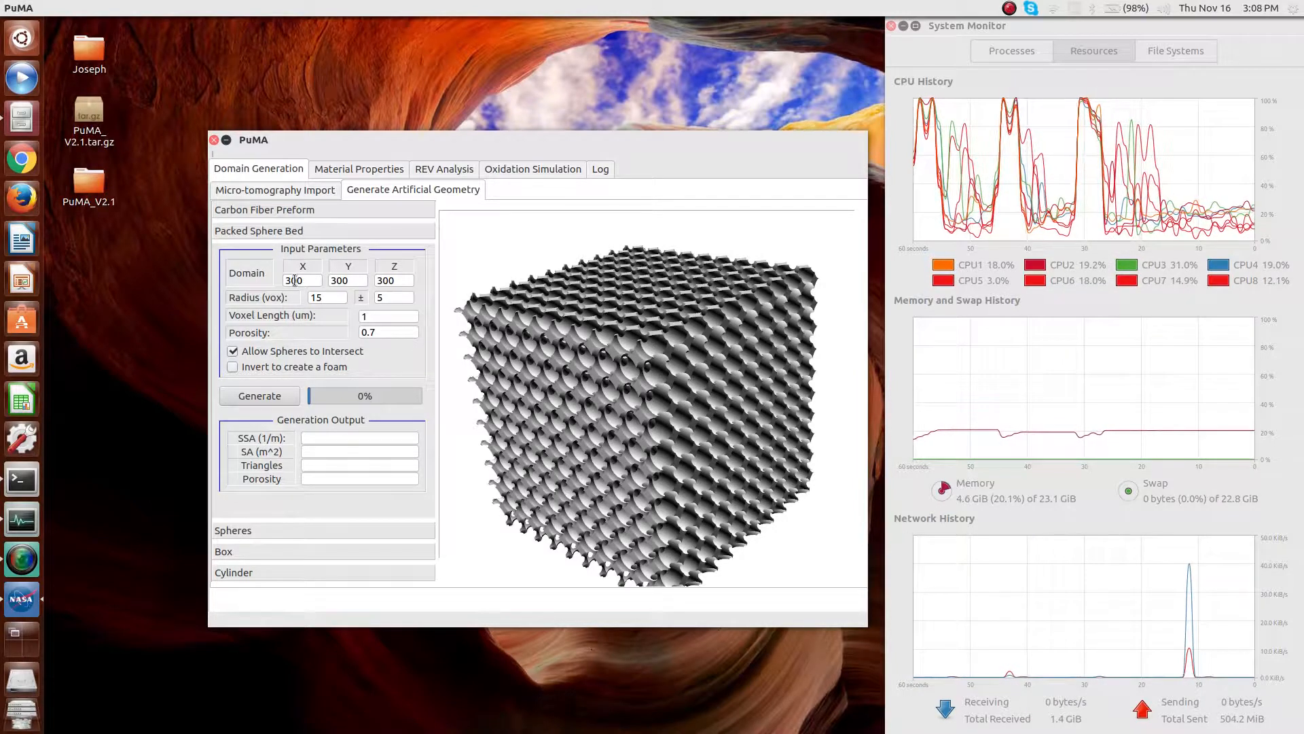
left_click(235, 363)
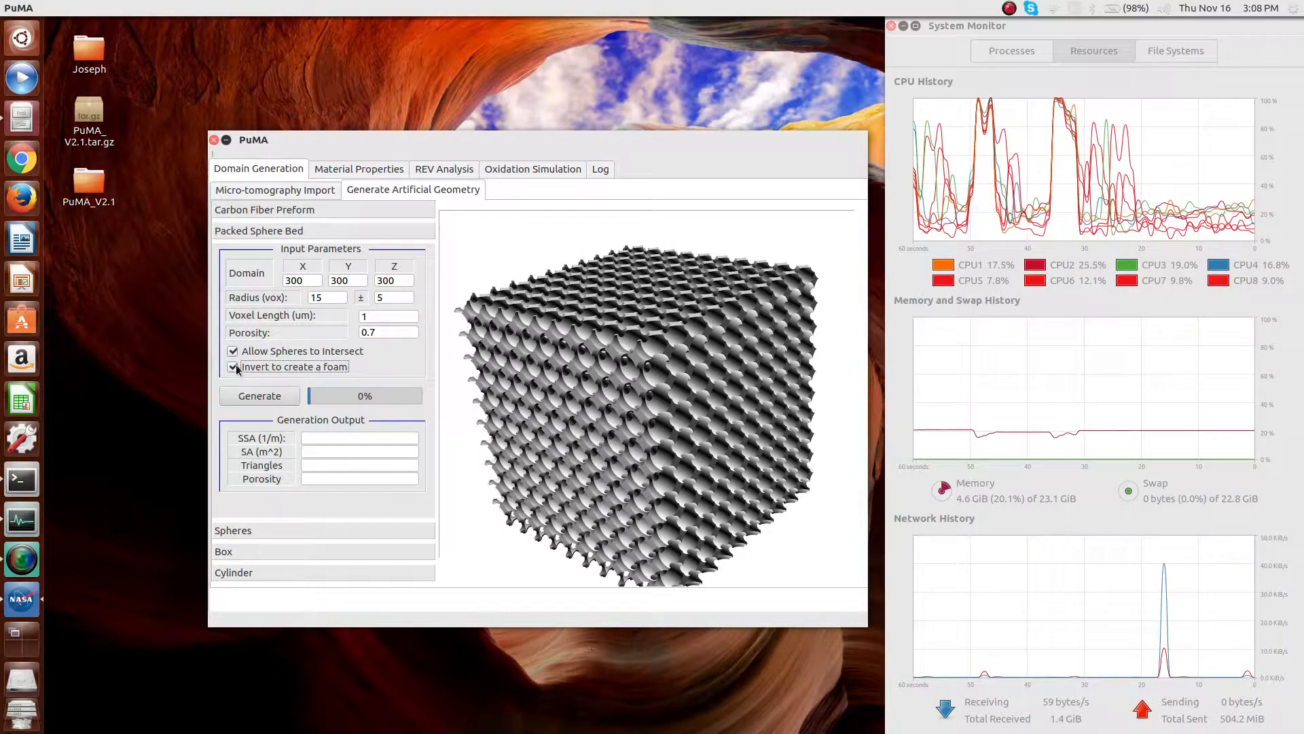
left_click(233, 366)
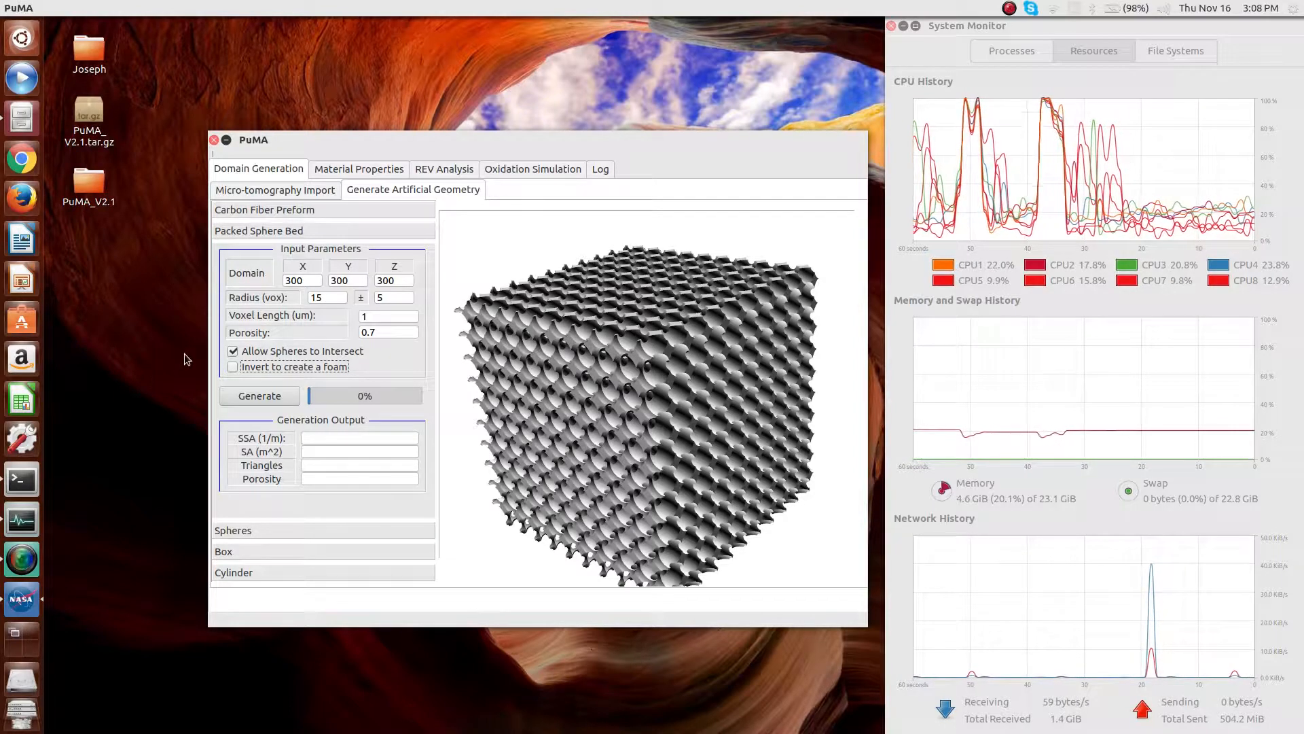
left_click(253, 358)
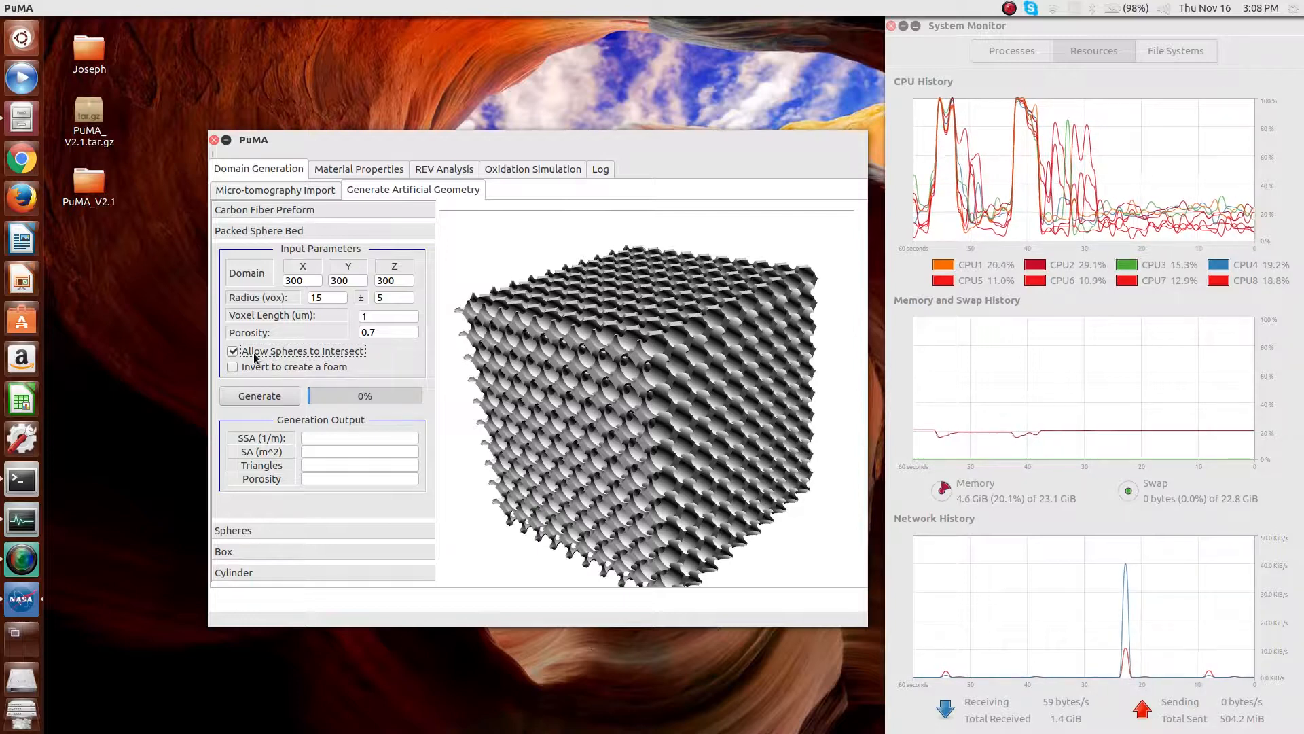
left_click(257, 355)
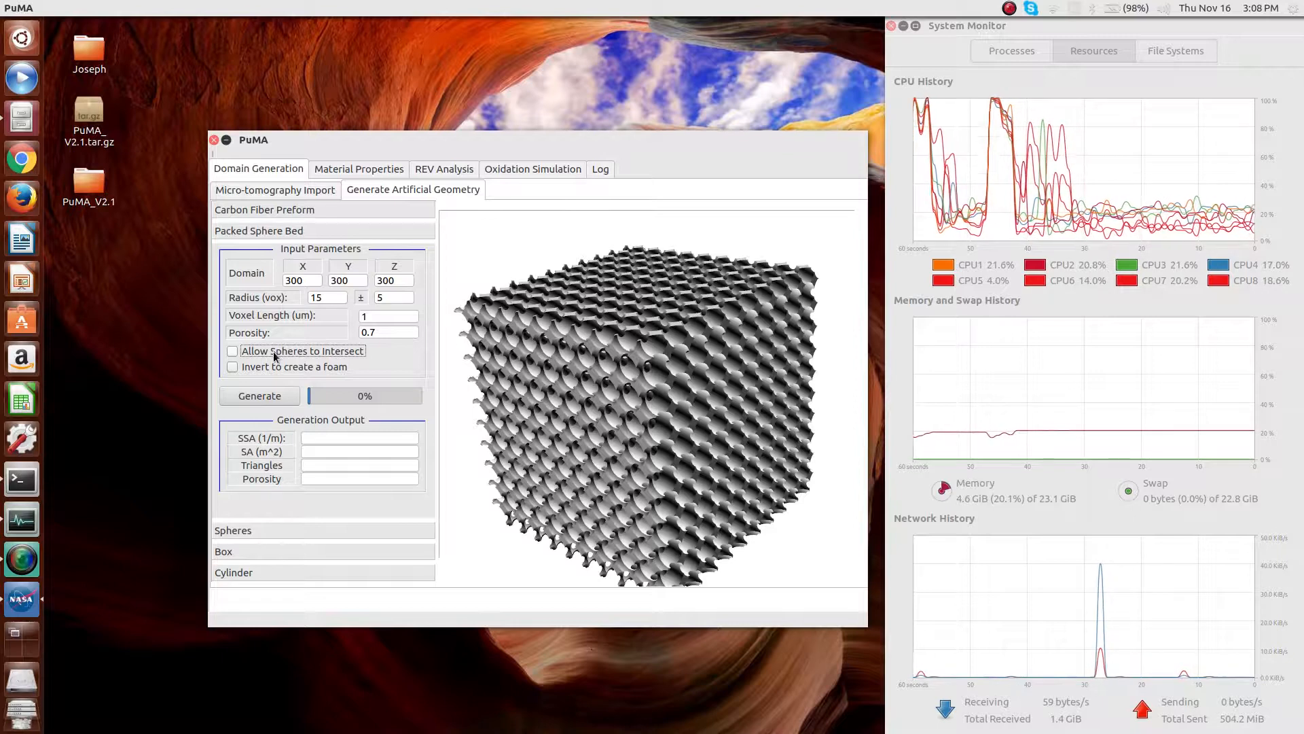
left_click(273, 352)
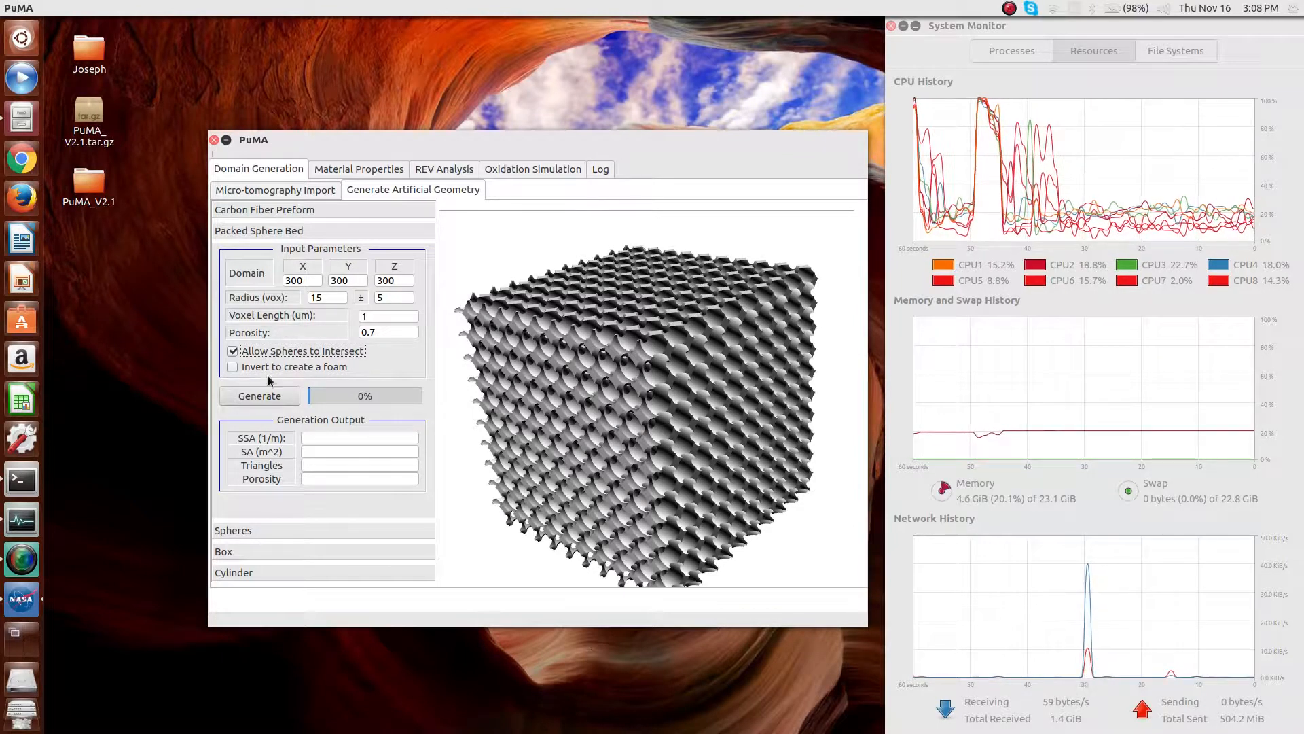
Step: Generate the packed sphere bed
left_click(259, 400)
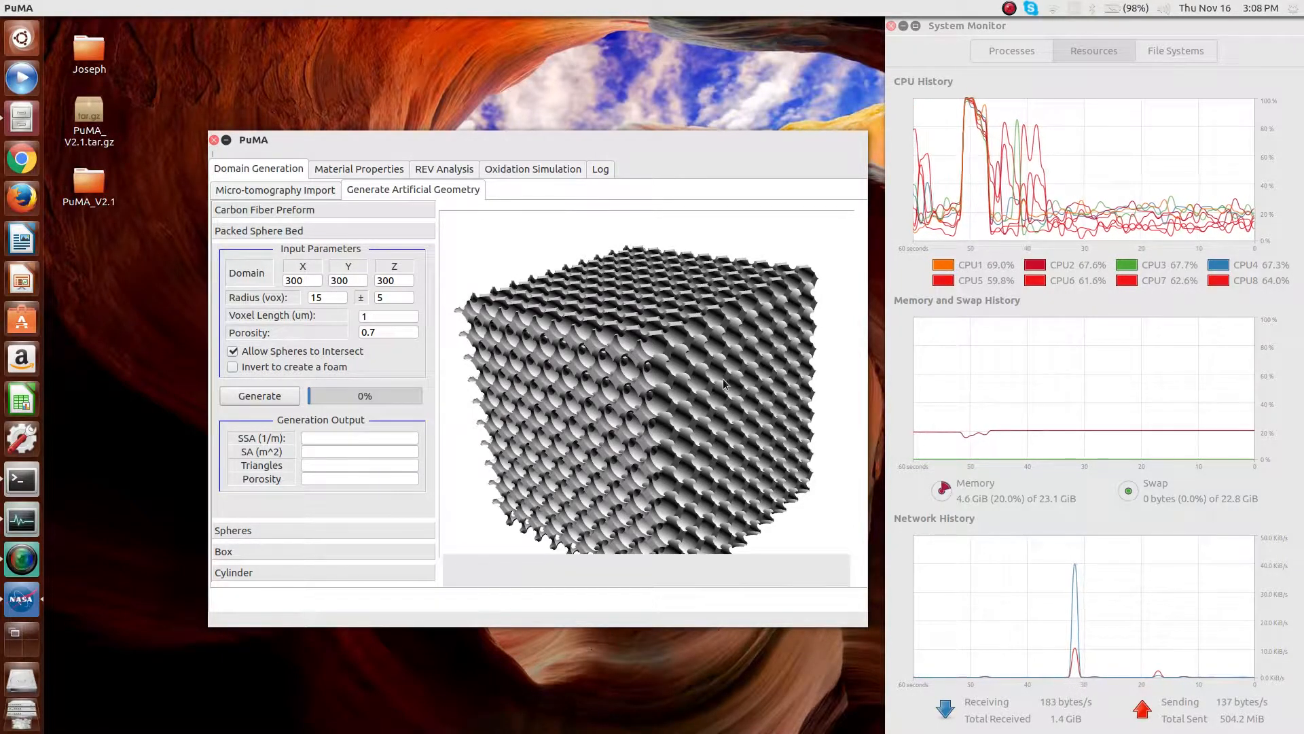
mouse_move(688, 380)
left_mouse_down()
mouse_move(633, 364)
mouse_move(497, 388)
mouse_move(671, 448)
mouse_move(662, 422)
mouse_move(686, 385)
left_mouse_up()
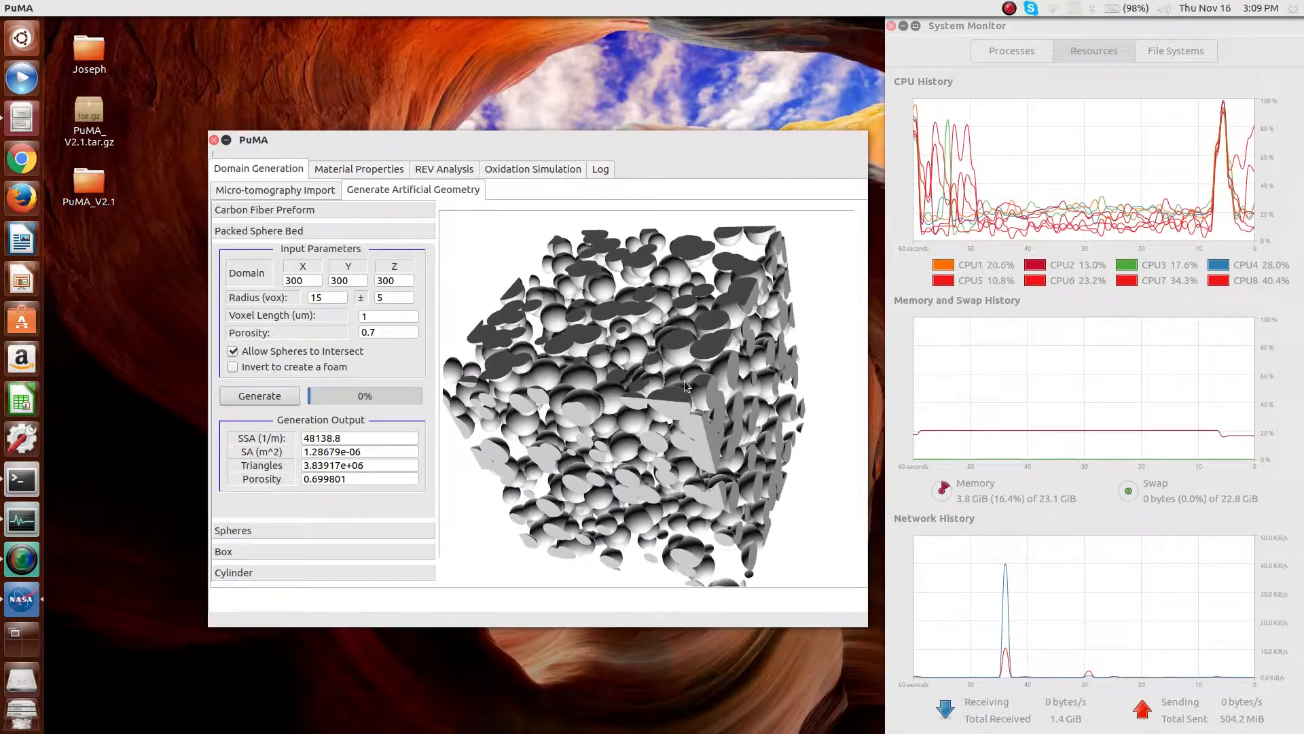
Step: Set the radius variation to 0 voxels and regenerate the packed sphere bed
double_click(343, 299)
key("Tab")
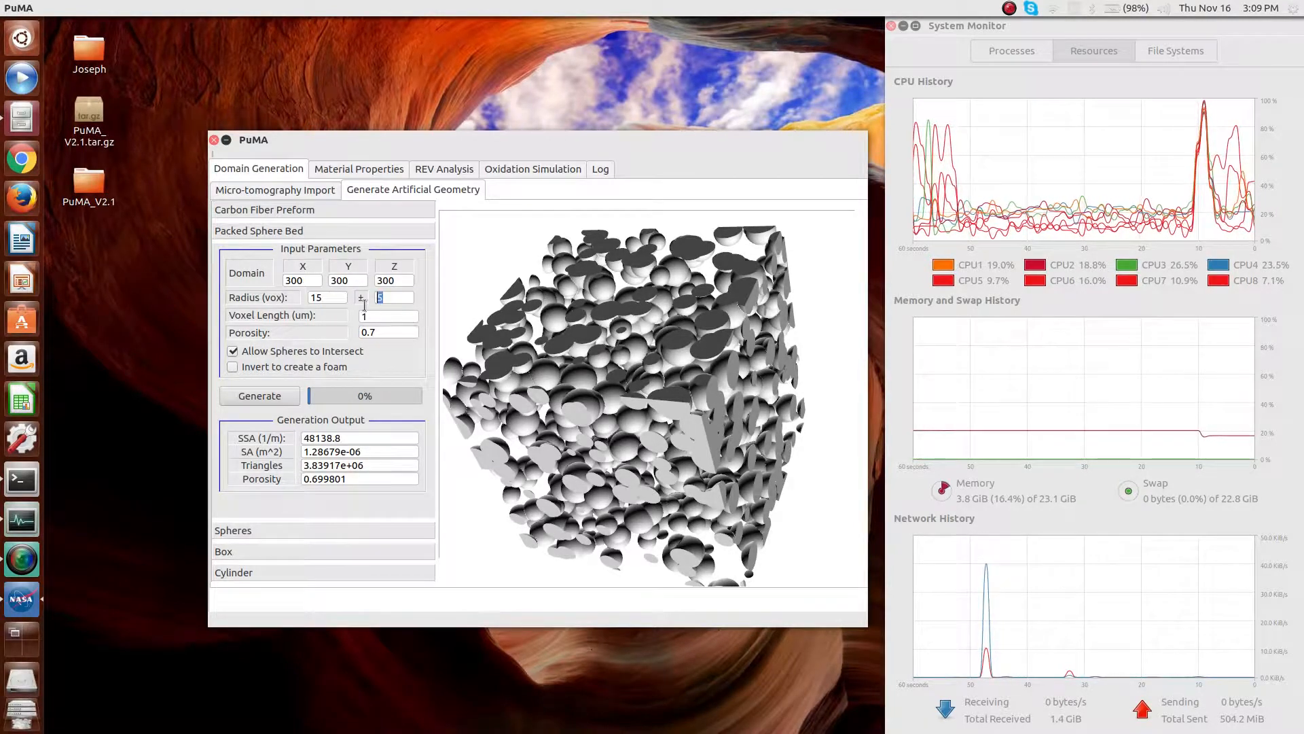
type("0")
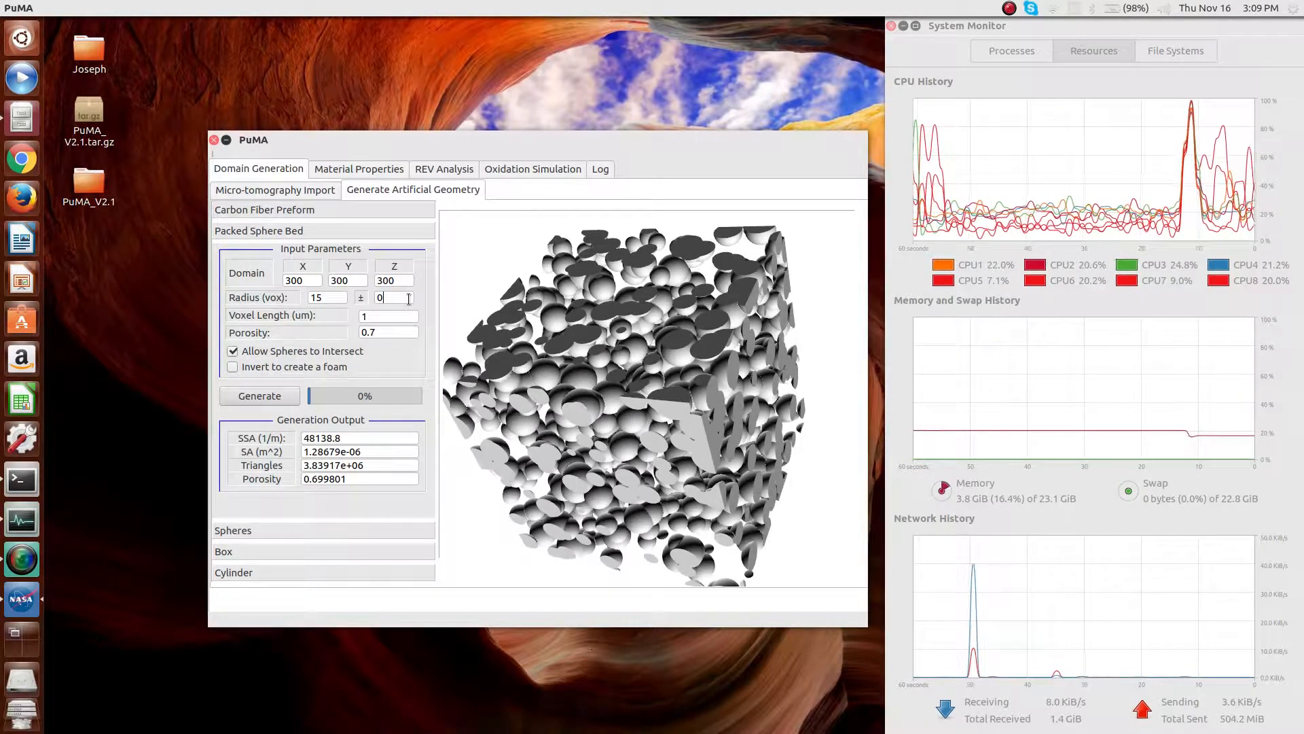
left_click(256, 396)
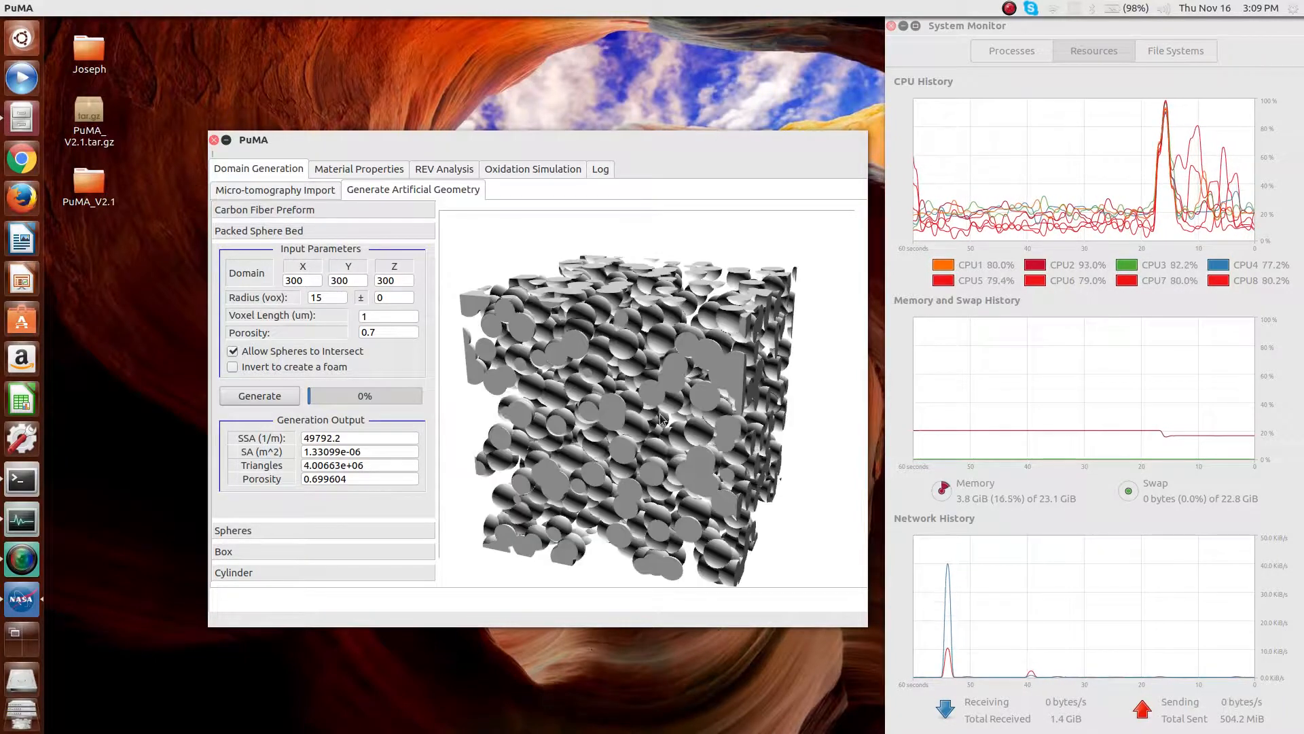
left_click_drag(658, 459, 485, 338)
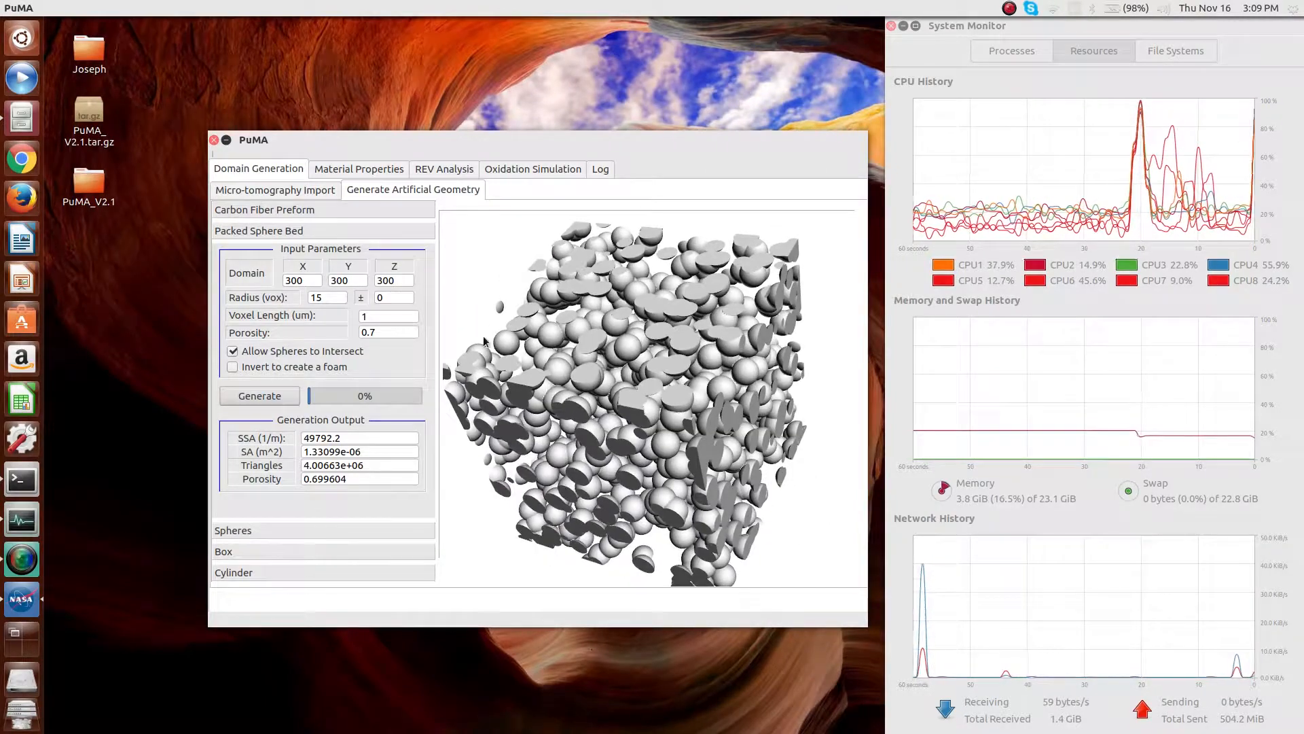
Step: Open Carbon Fiber Preform and set the domain to 400 × 400 × 400 voxels
left_click(299, 209)
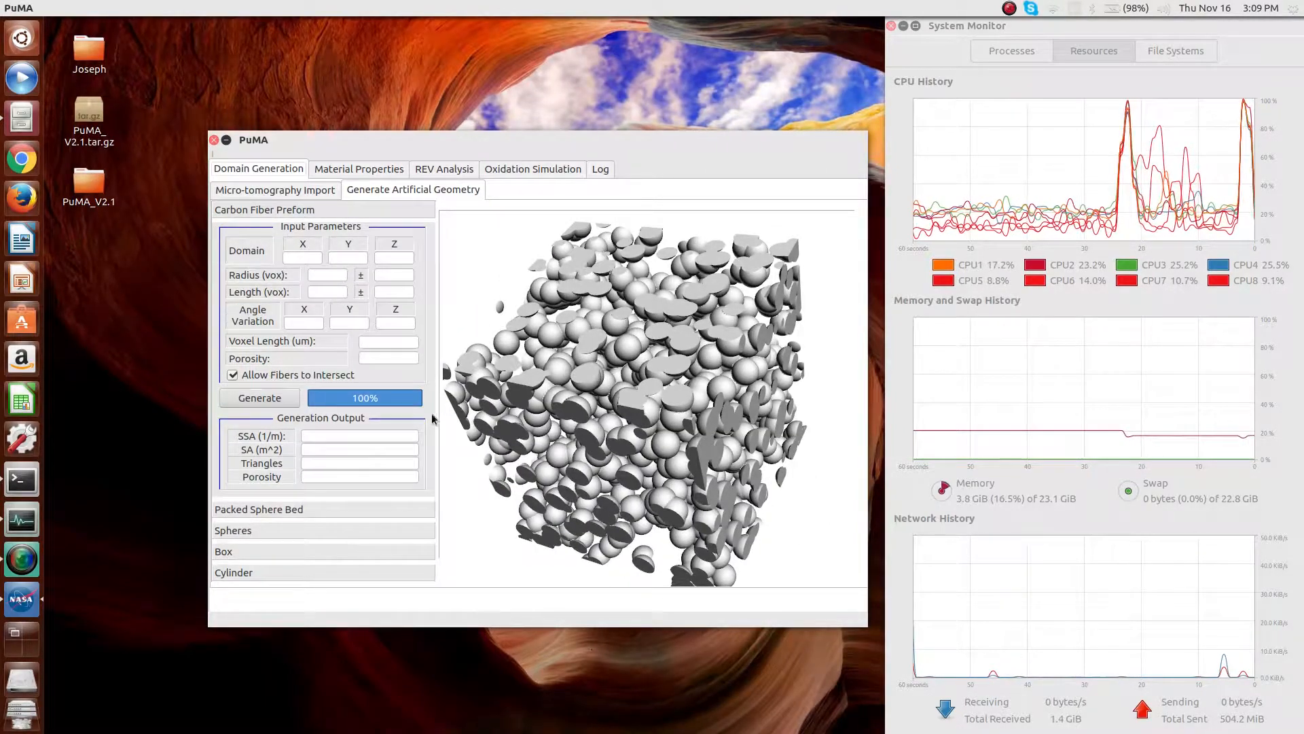
left_click(293, 253)
type("400")
key("Tab")
type("400")
key("Tab")
type("400")
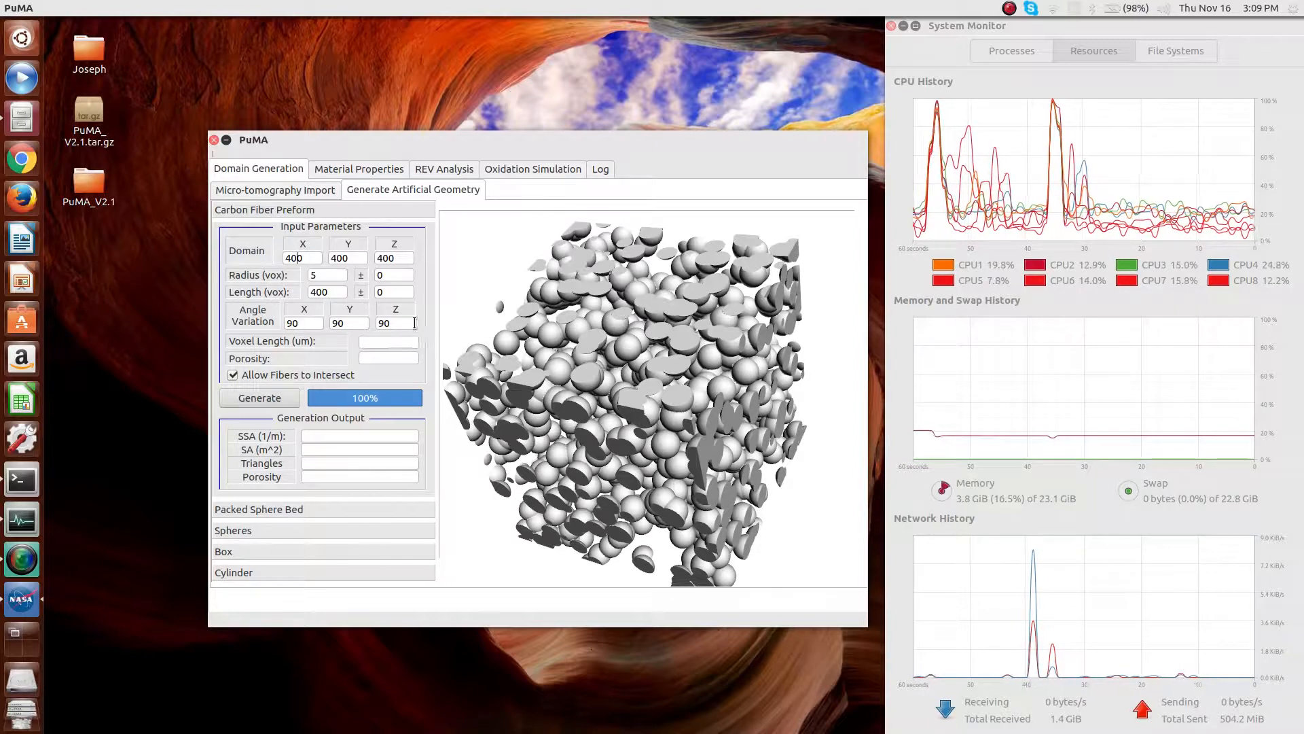
Step: Set the fiber angle variation to 90 in X, 90 in Y and 25 in Z
type("15")
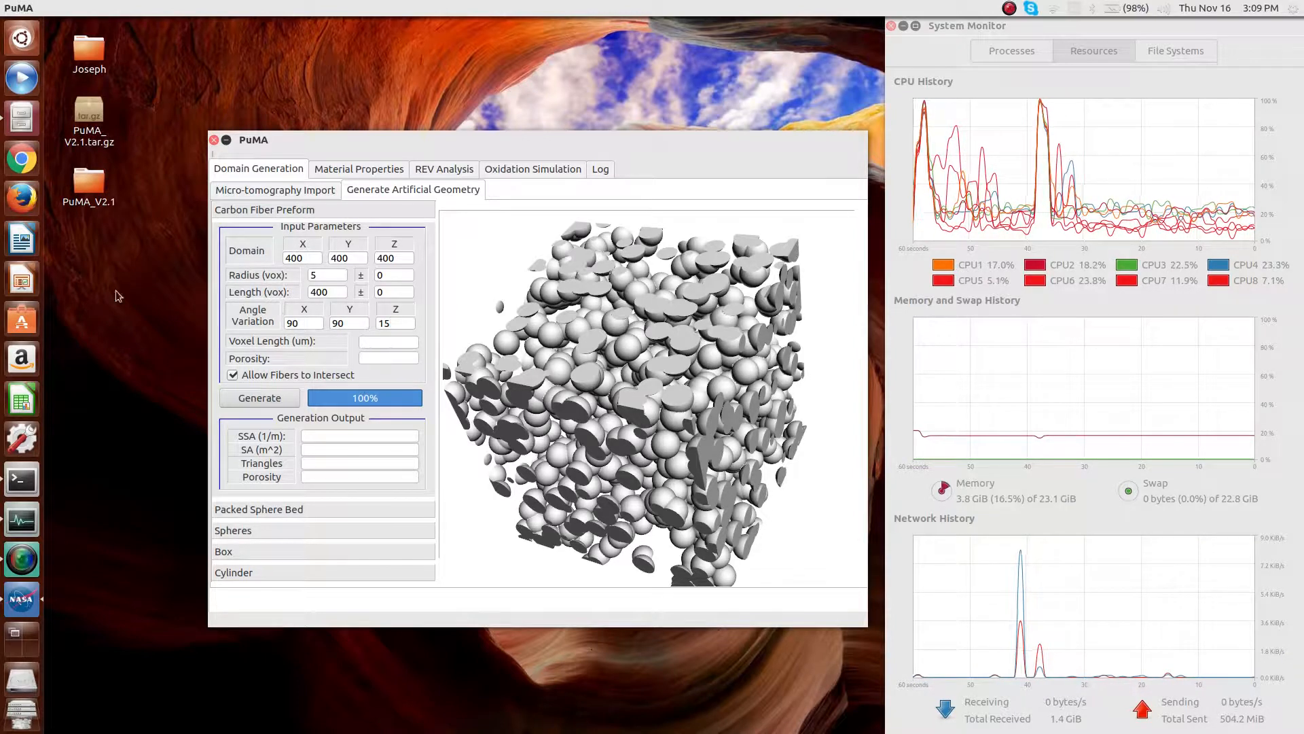
left_click_drag(298, 323, 278, 322)
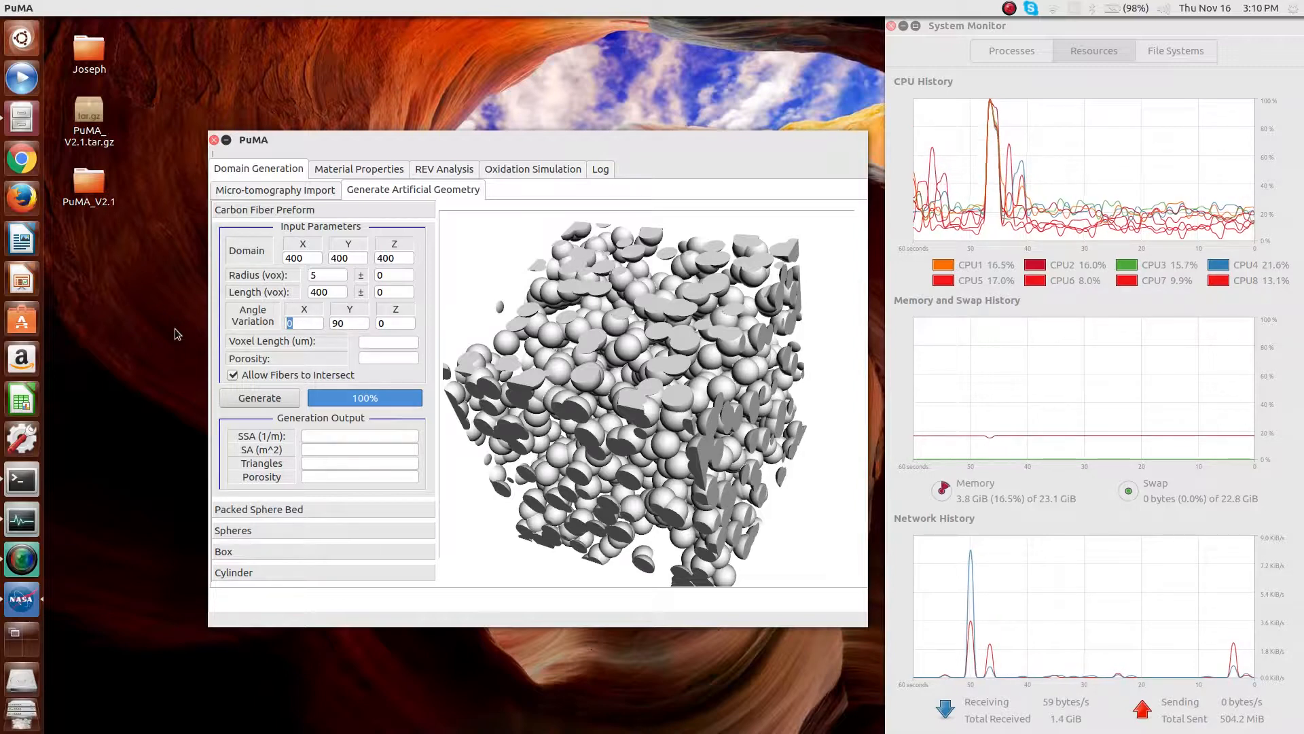
type("90")
key("Tab")
key("Tab")
type("25")
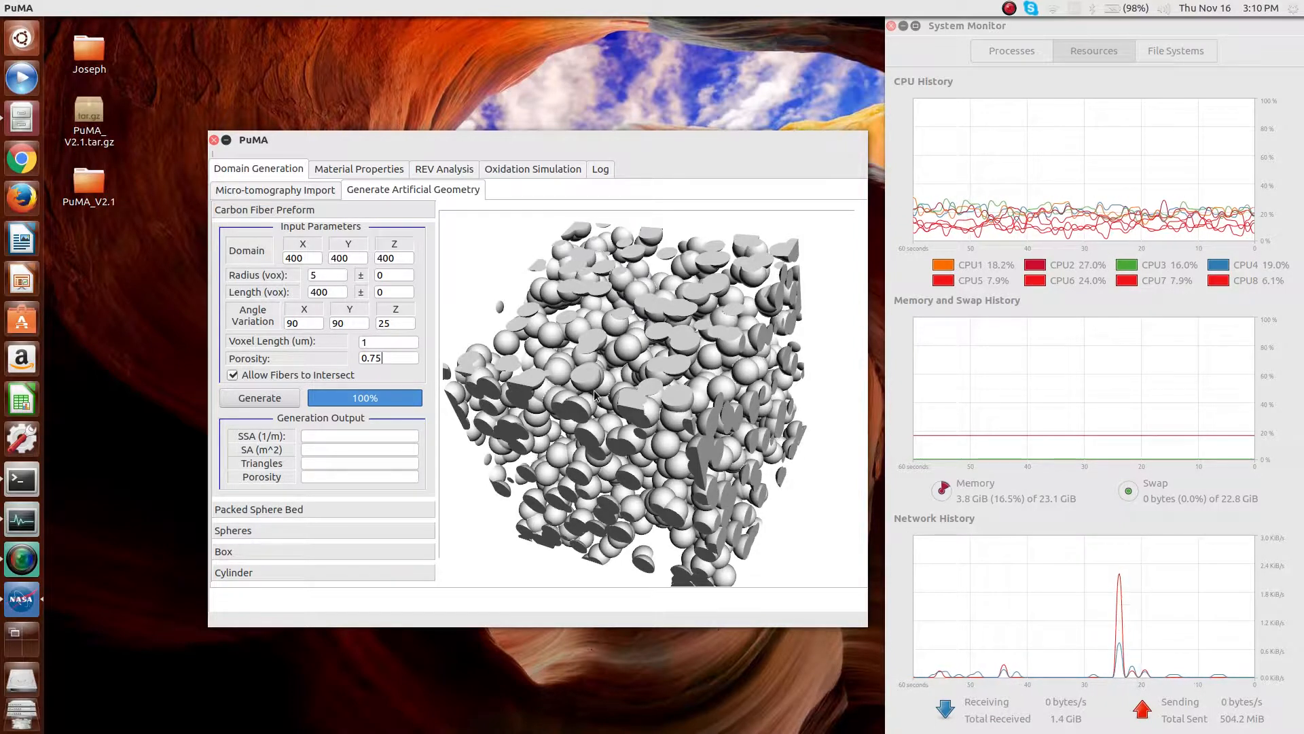
Step: Generate the carbon fiber preform
left_click(254, 401)
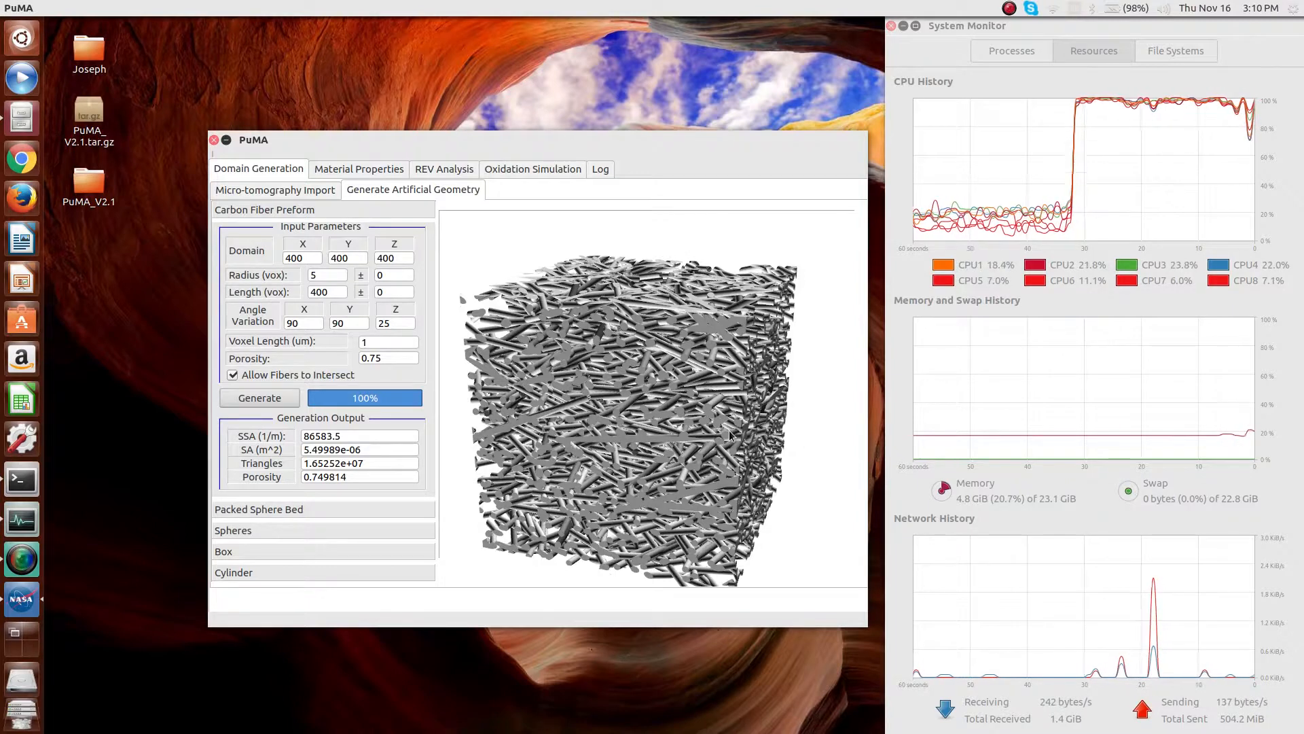
left_click_drag(719, 424, 687, 468)
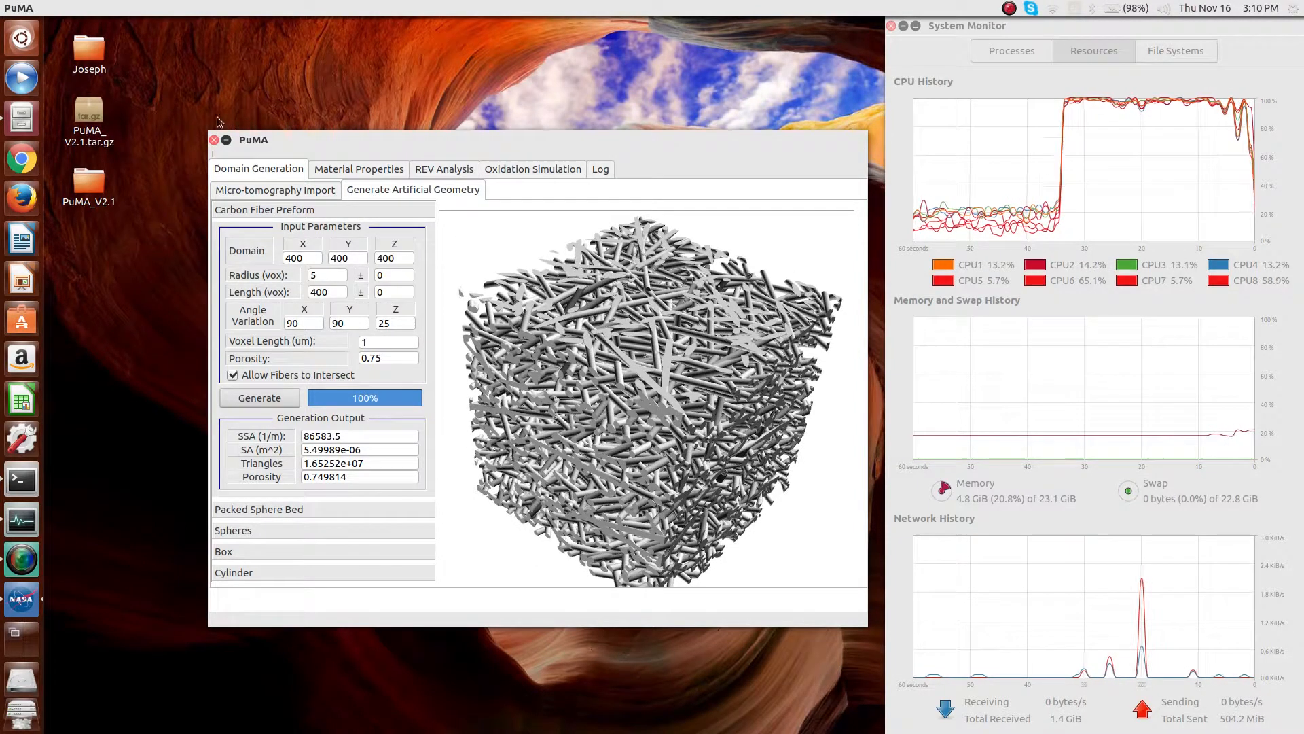
Step: Open the fiber preform in a separate full-screen visualization window, rotate and zoom to inspect it, and close it
left_click(101, 8)
left_click(110, 26)
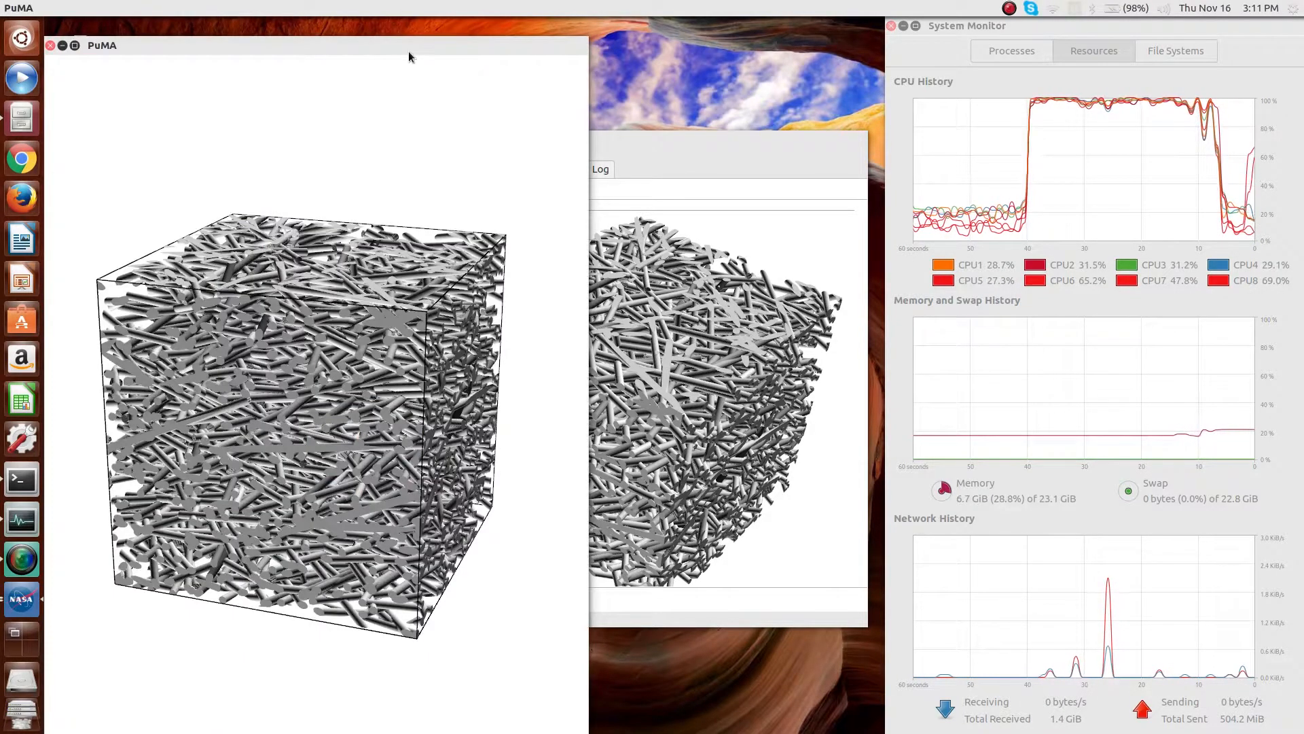
double_click(408, 51)
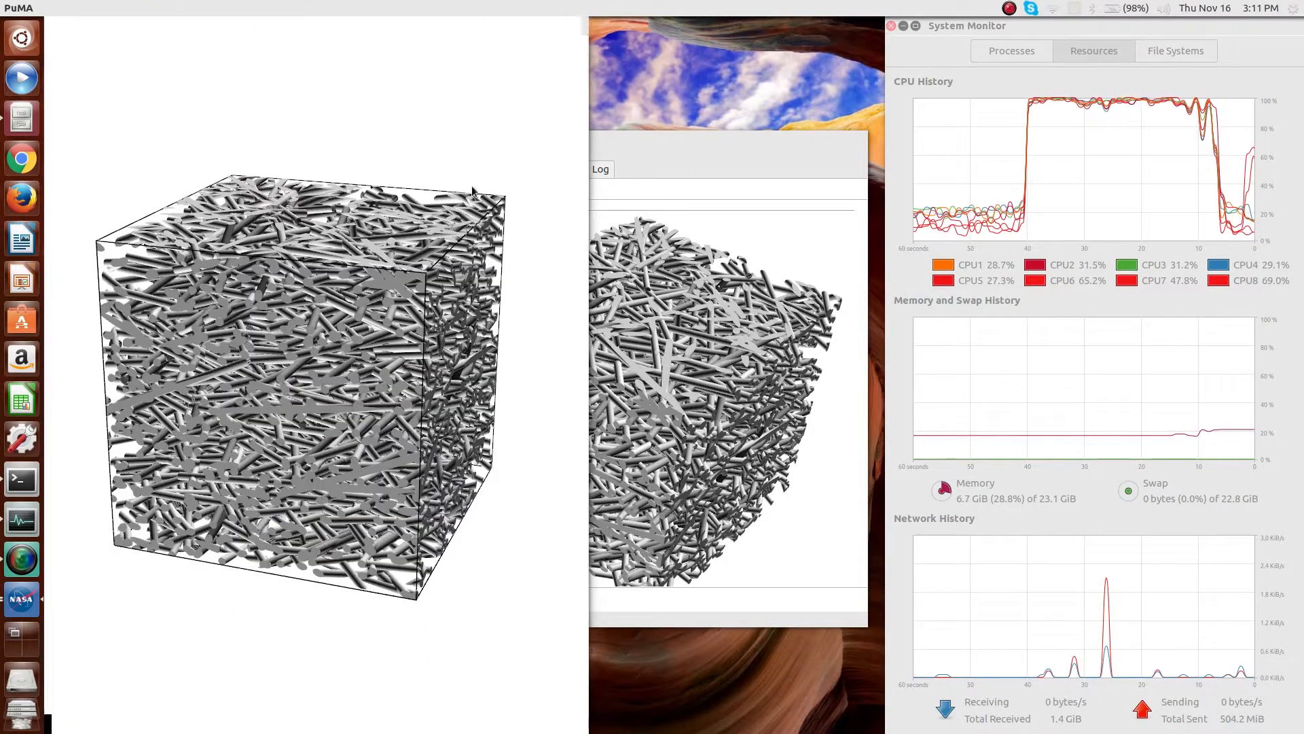
left_click_drag(751, 401, 703, 406)
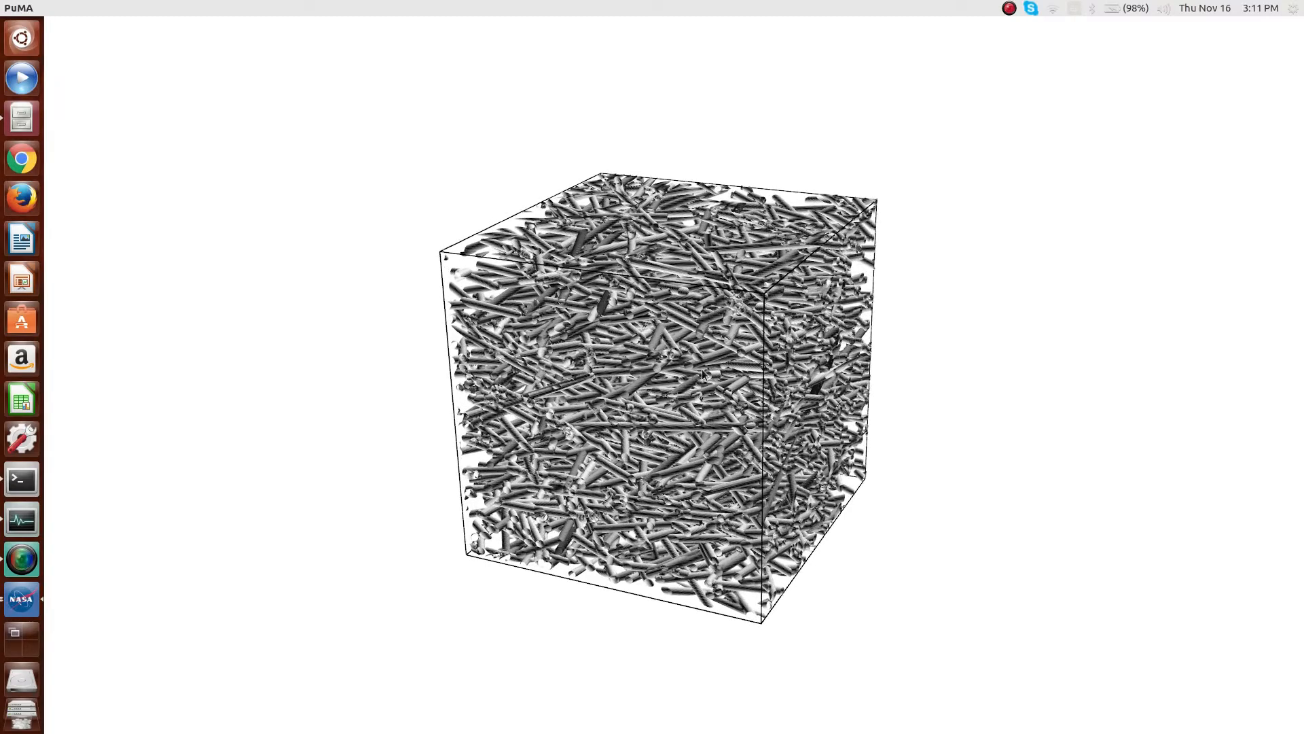
right_click_drag(700, 392, 725, 405)
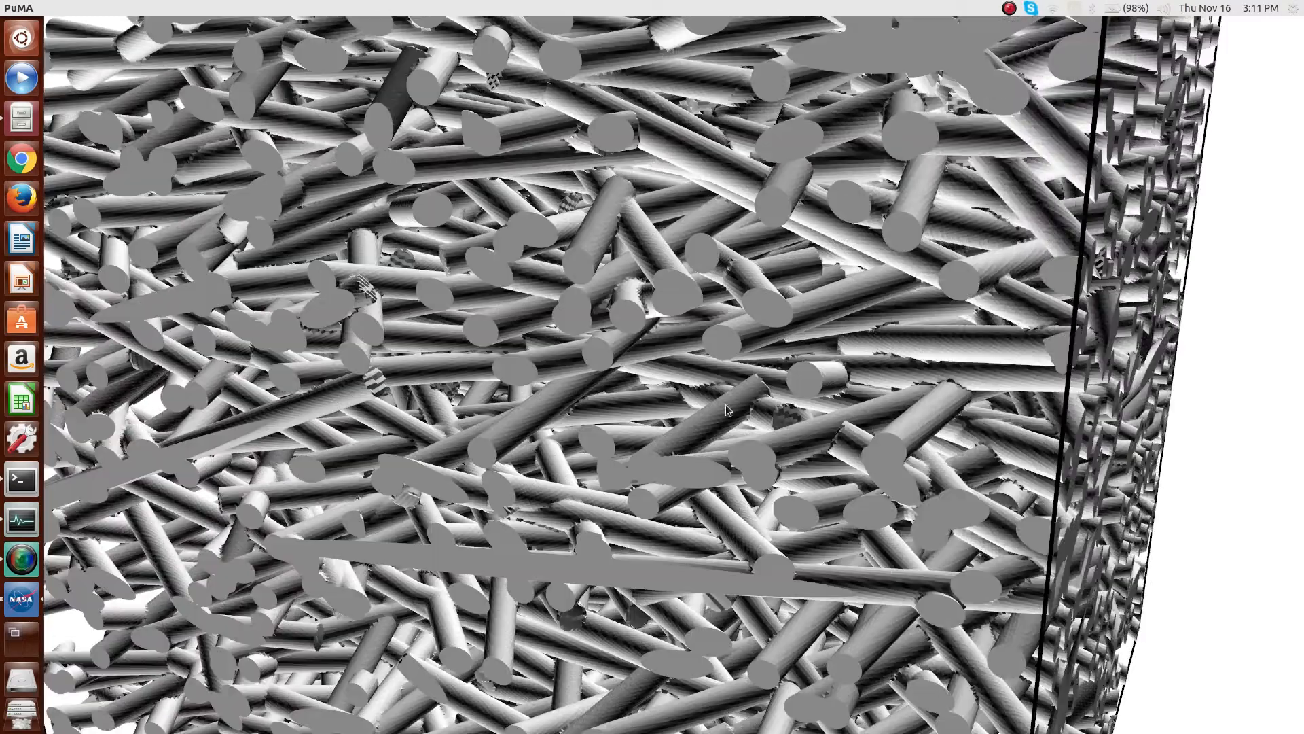
left_click_drag(834, 528, 686, 501)
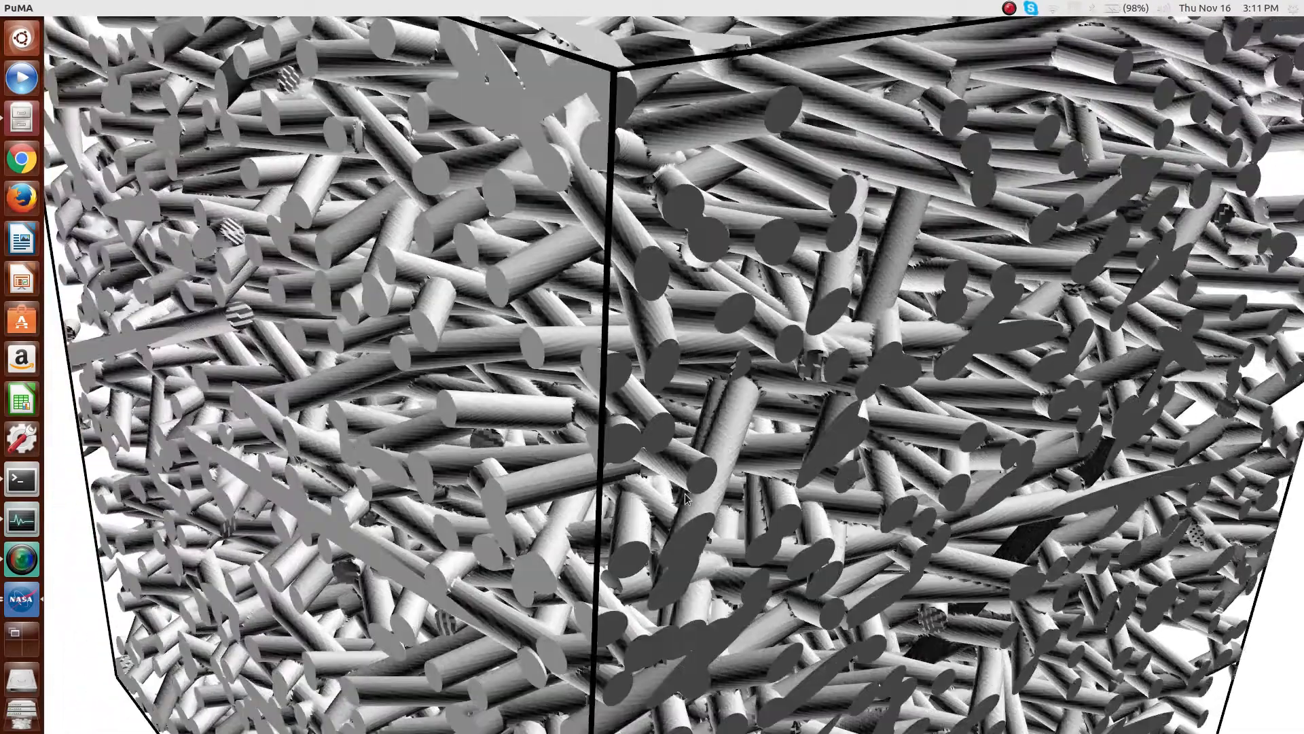
right_click_drag(684, 500, 682, 489)
scroll(682, 490, "down", 5)
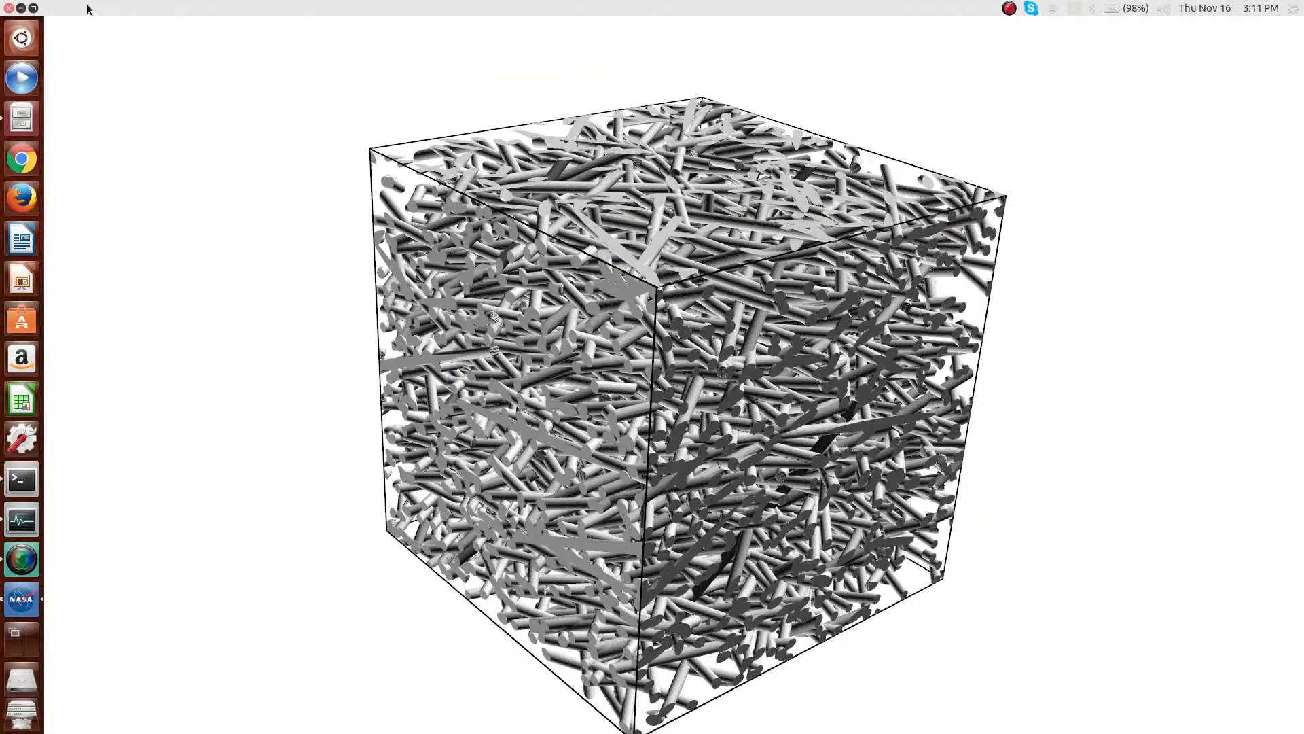
left_click_drag(87, 9, 184, 93)
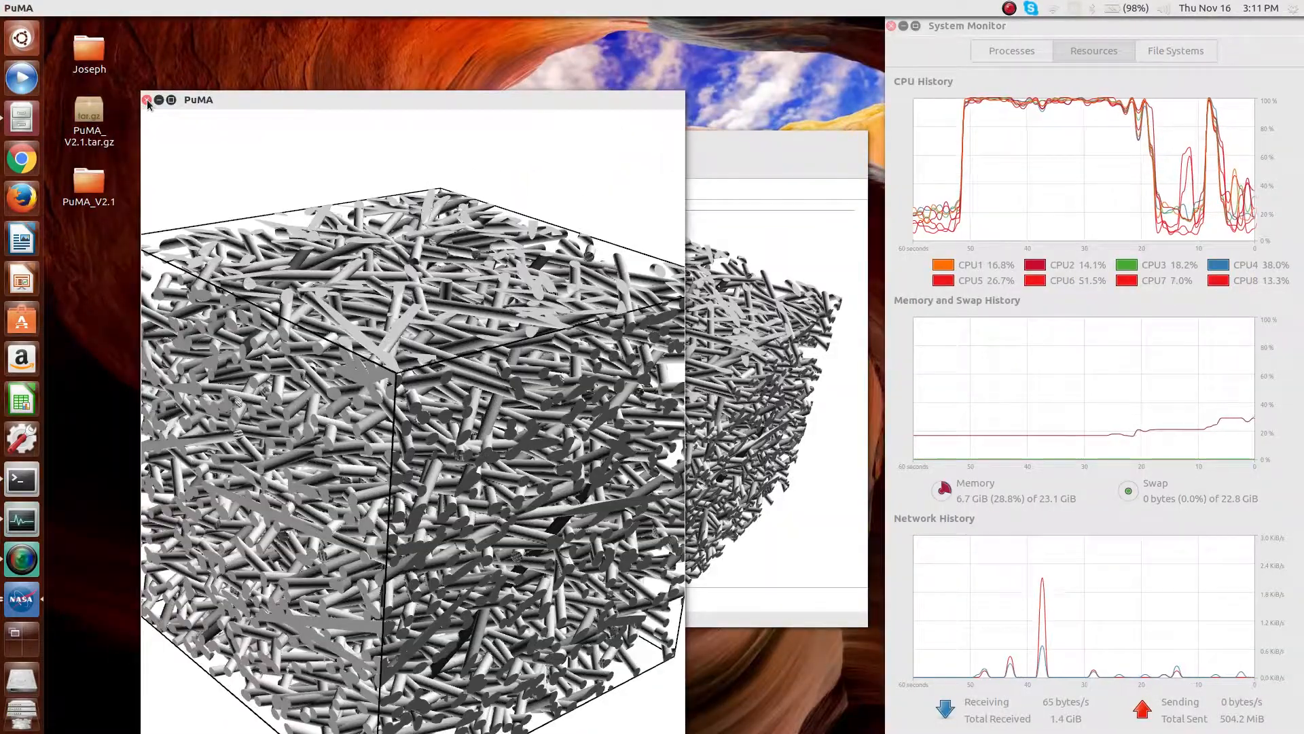
left_click(146, 99)
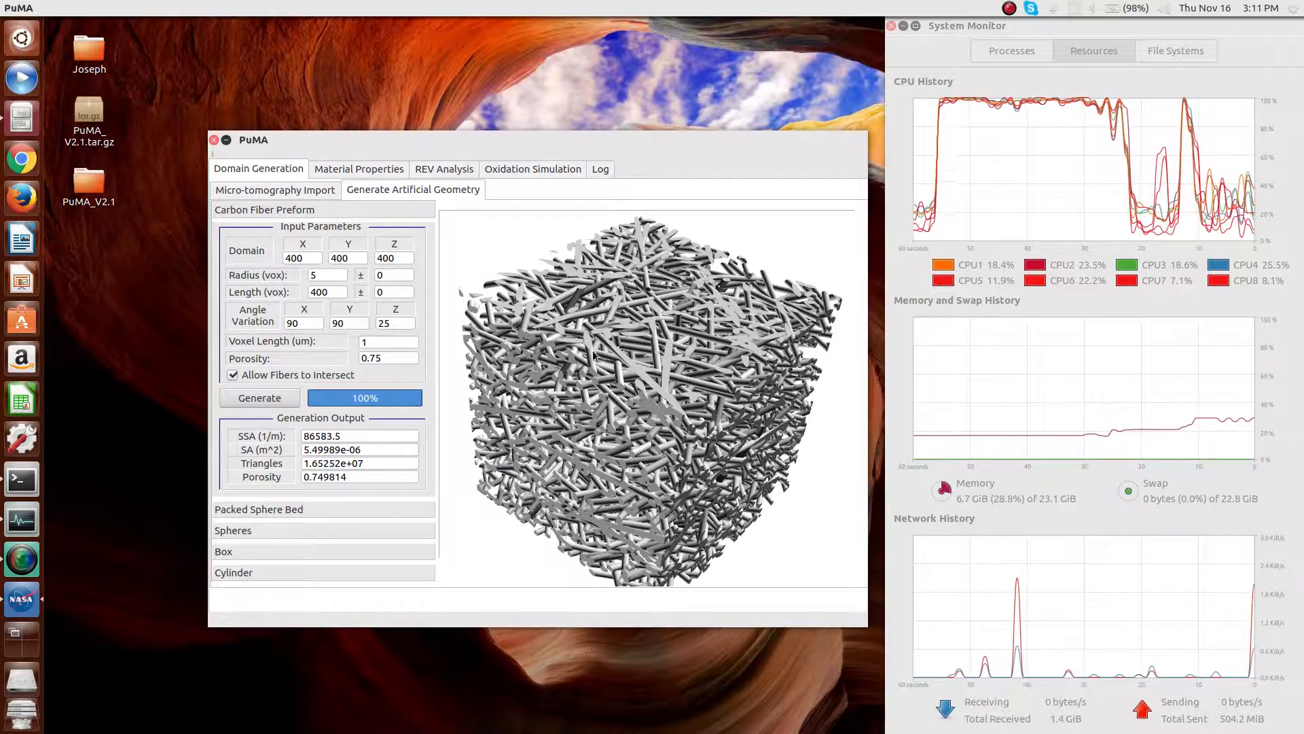
left_click_drag(709, 408, 688, 354)
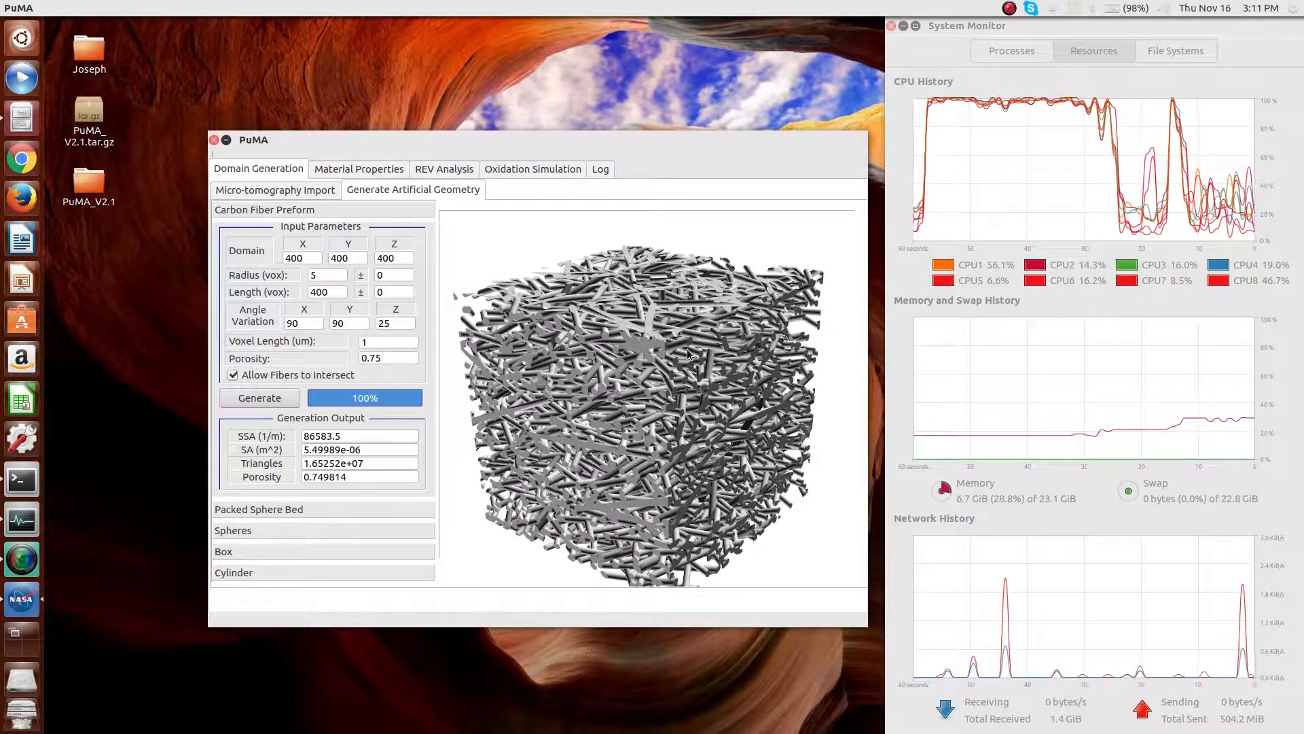